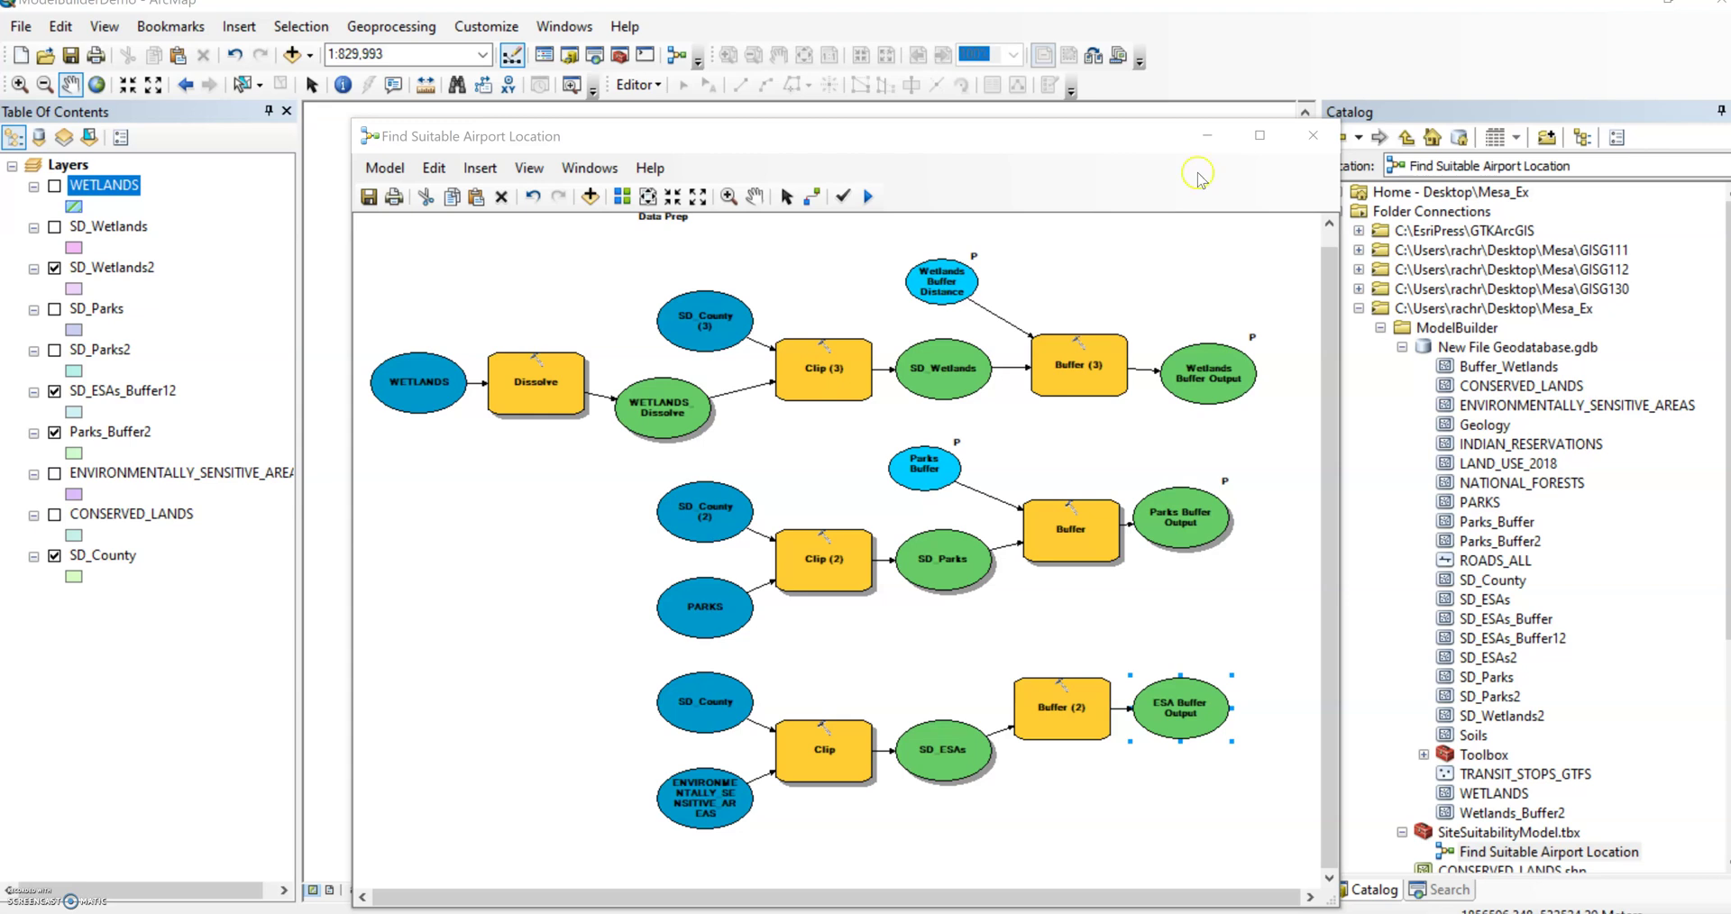
Check the output path of the Wetlands Buffer Output element in the model
{"action": "left_click", "coordinate": [394, 27]}
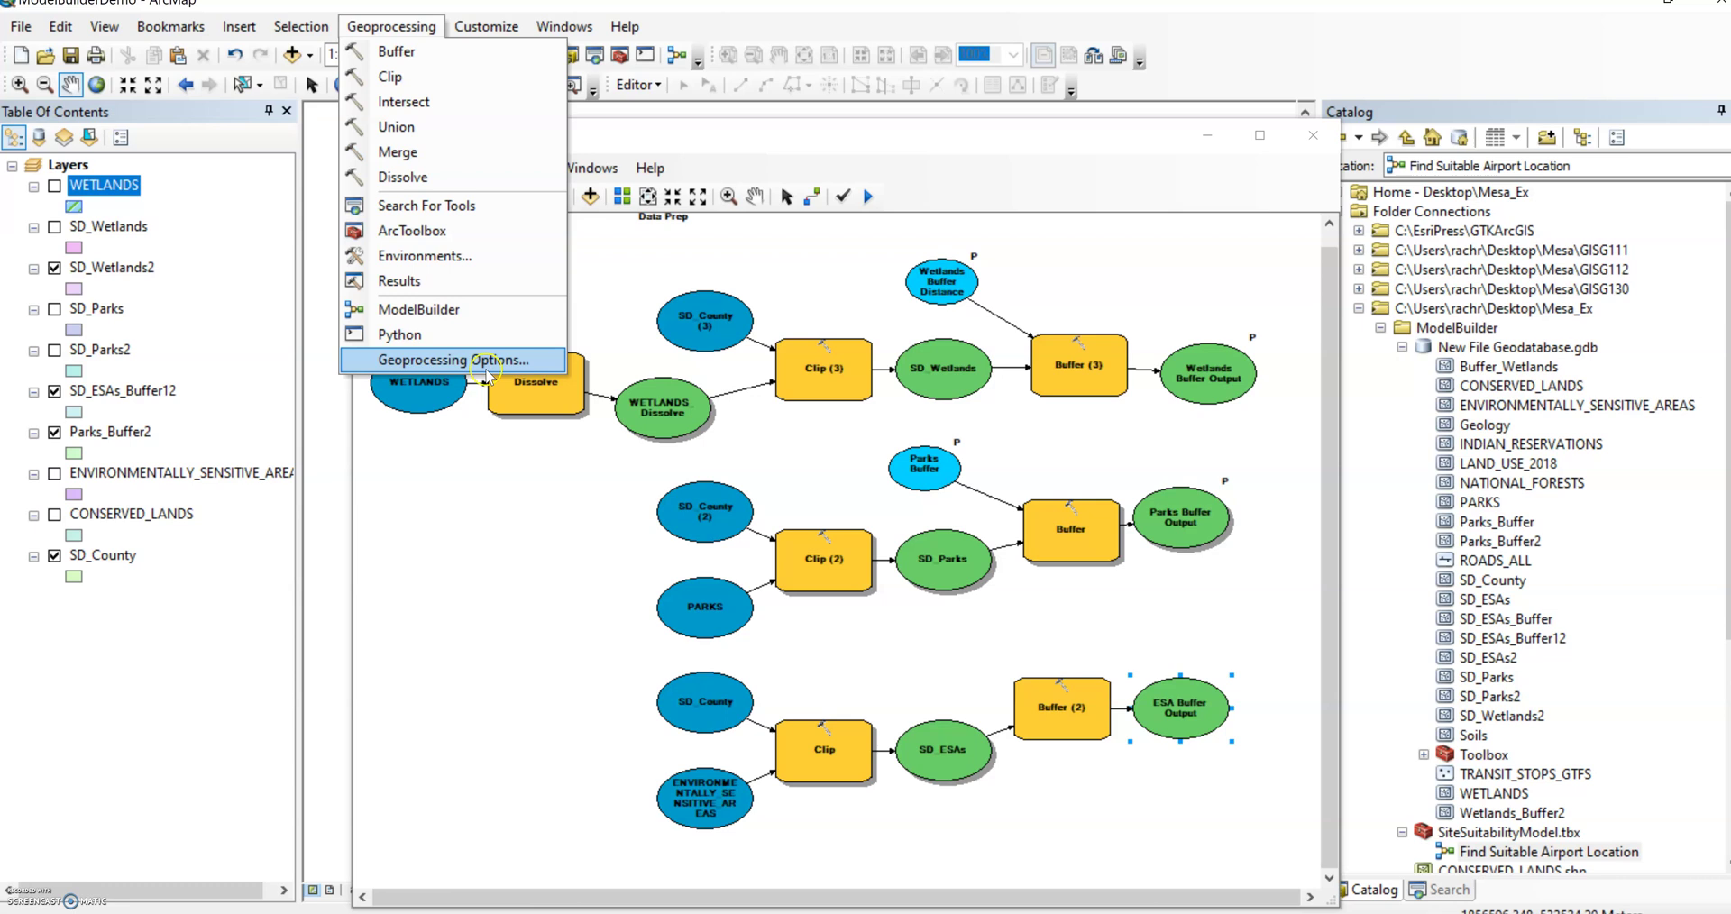
{"action": "left_click", "coordinate": [567, 577]}
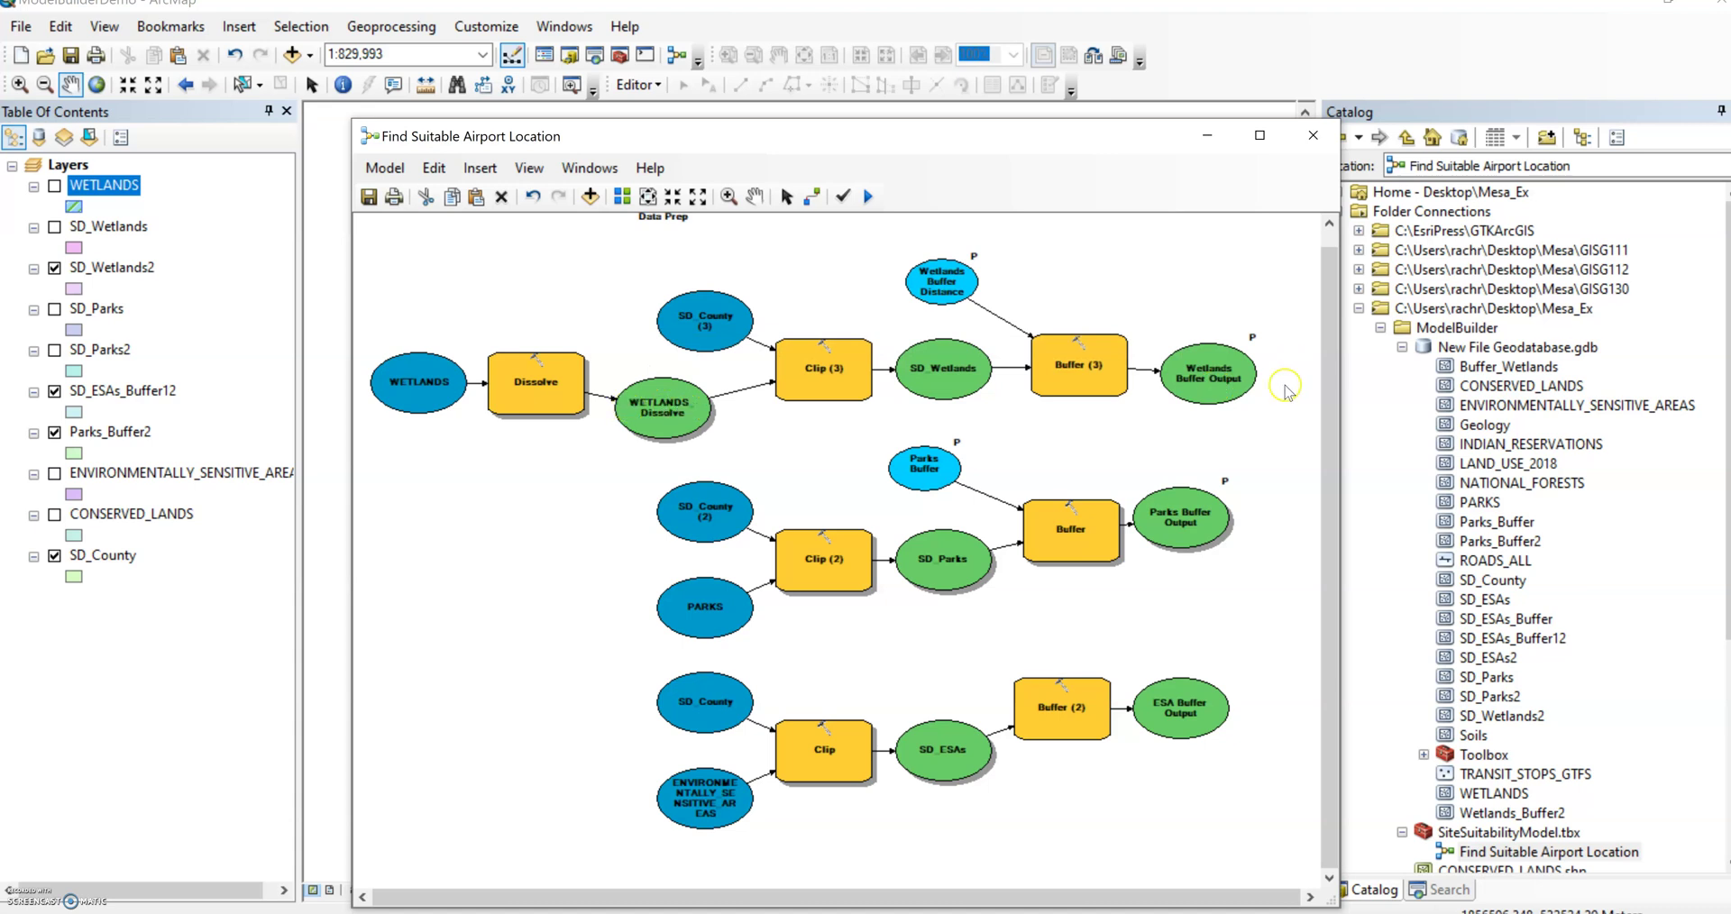
{"action": "double_click", "coordinate": [1208, 380]}
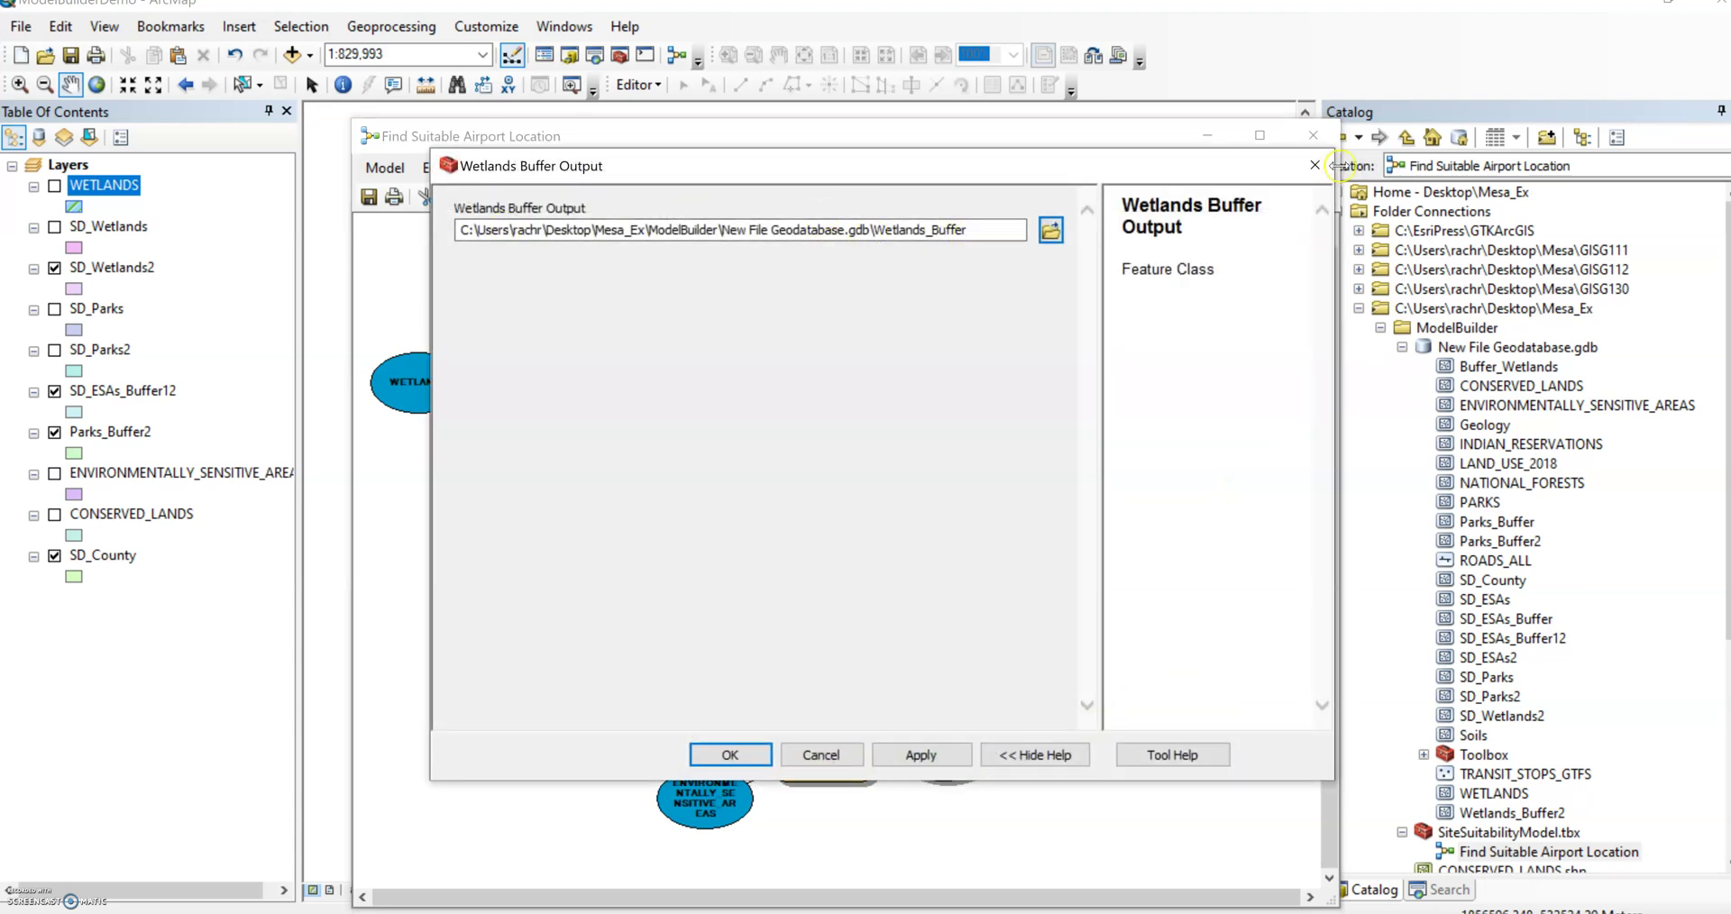
{"action": "left_click", "coordinate": [1315, 165]}
Enable overwriting the outputs of geoprocessing operations and save the model
{"action": "left_click", "coordinate": [393, 29]}
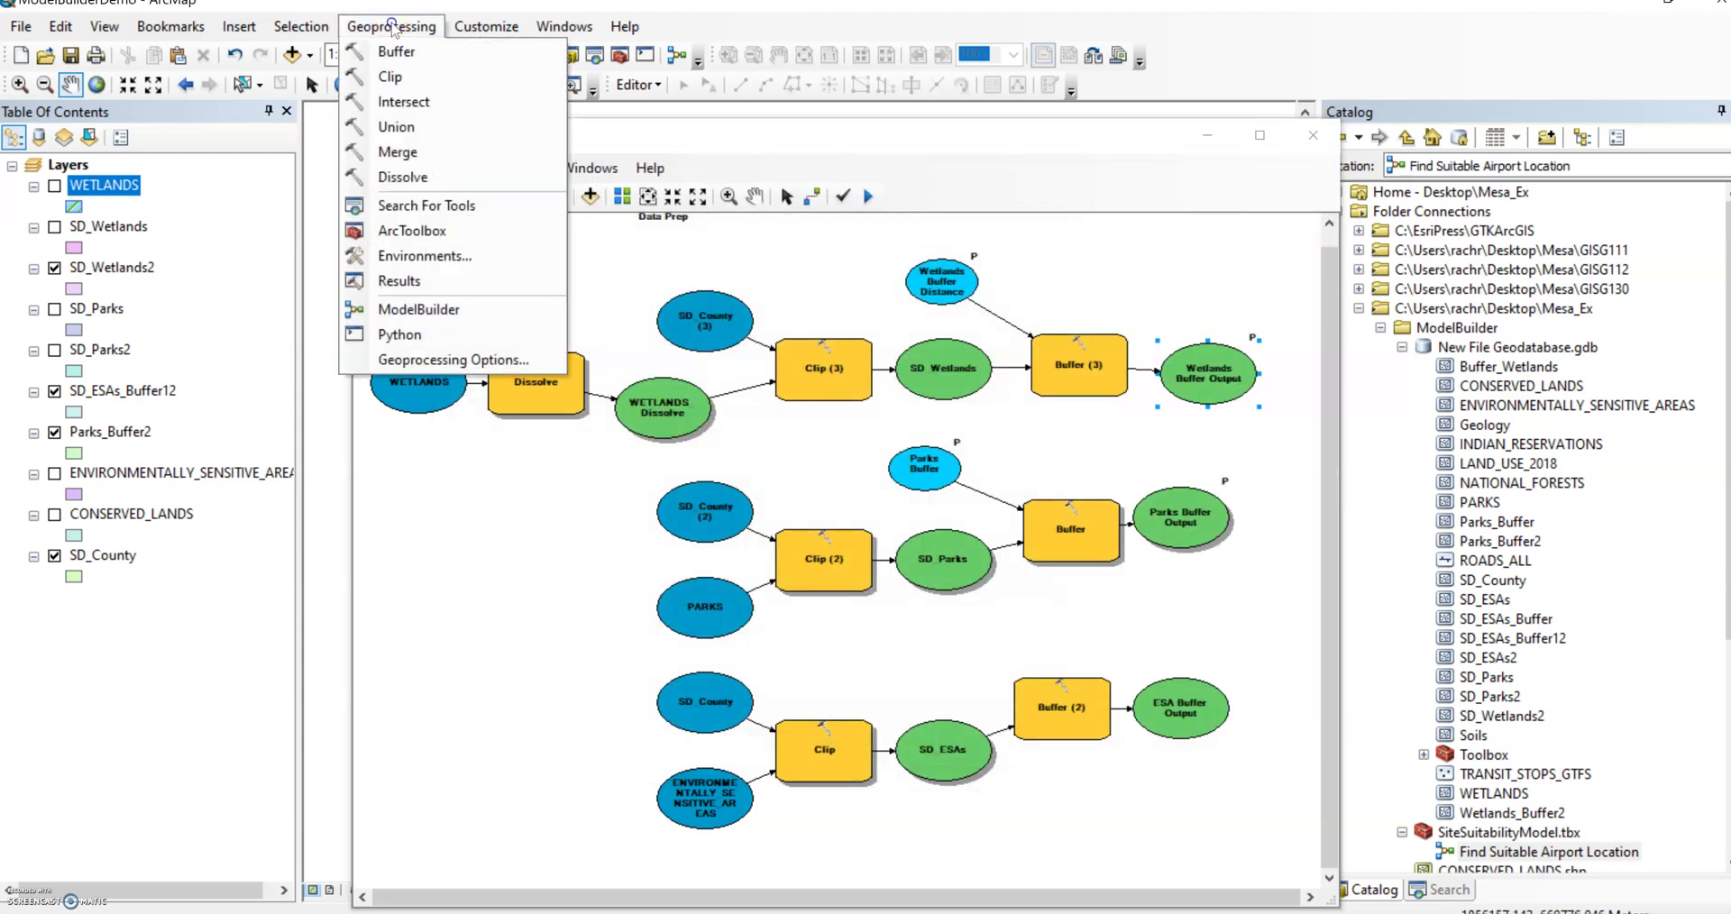
{"action": "left_click", "coordinate": [481, 359]}
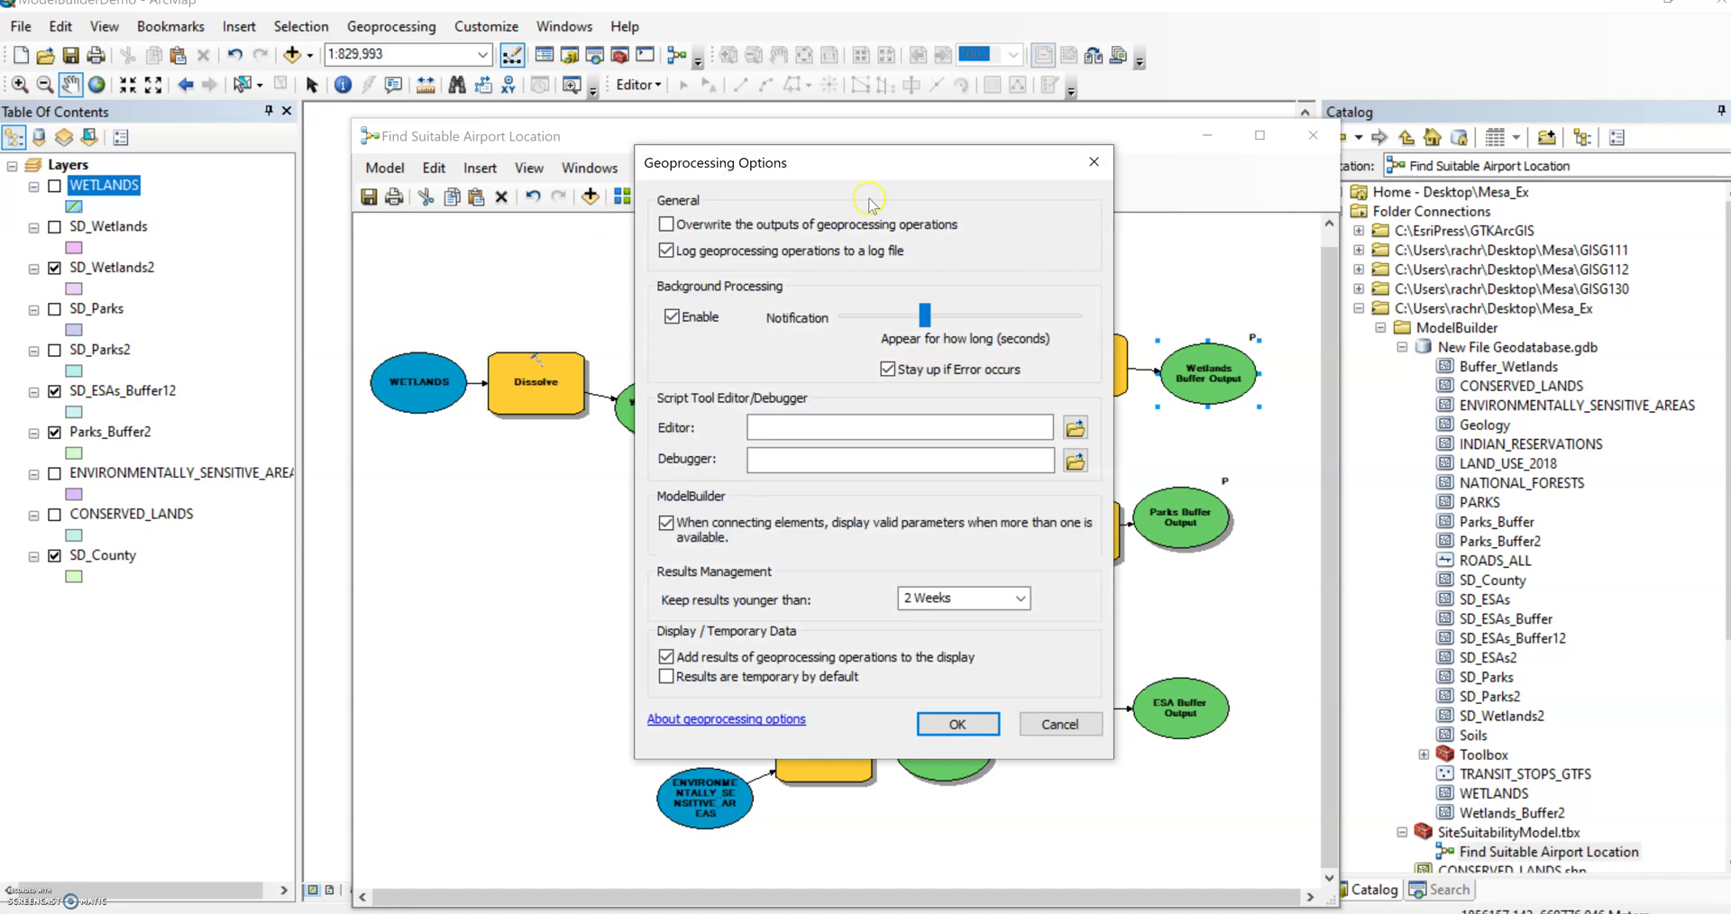
{"action": "left_click", "coordinate": [1094, 161]}
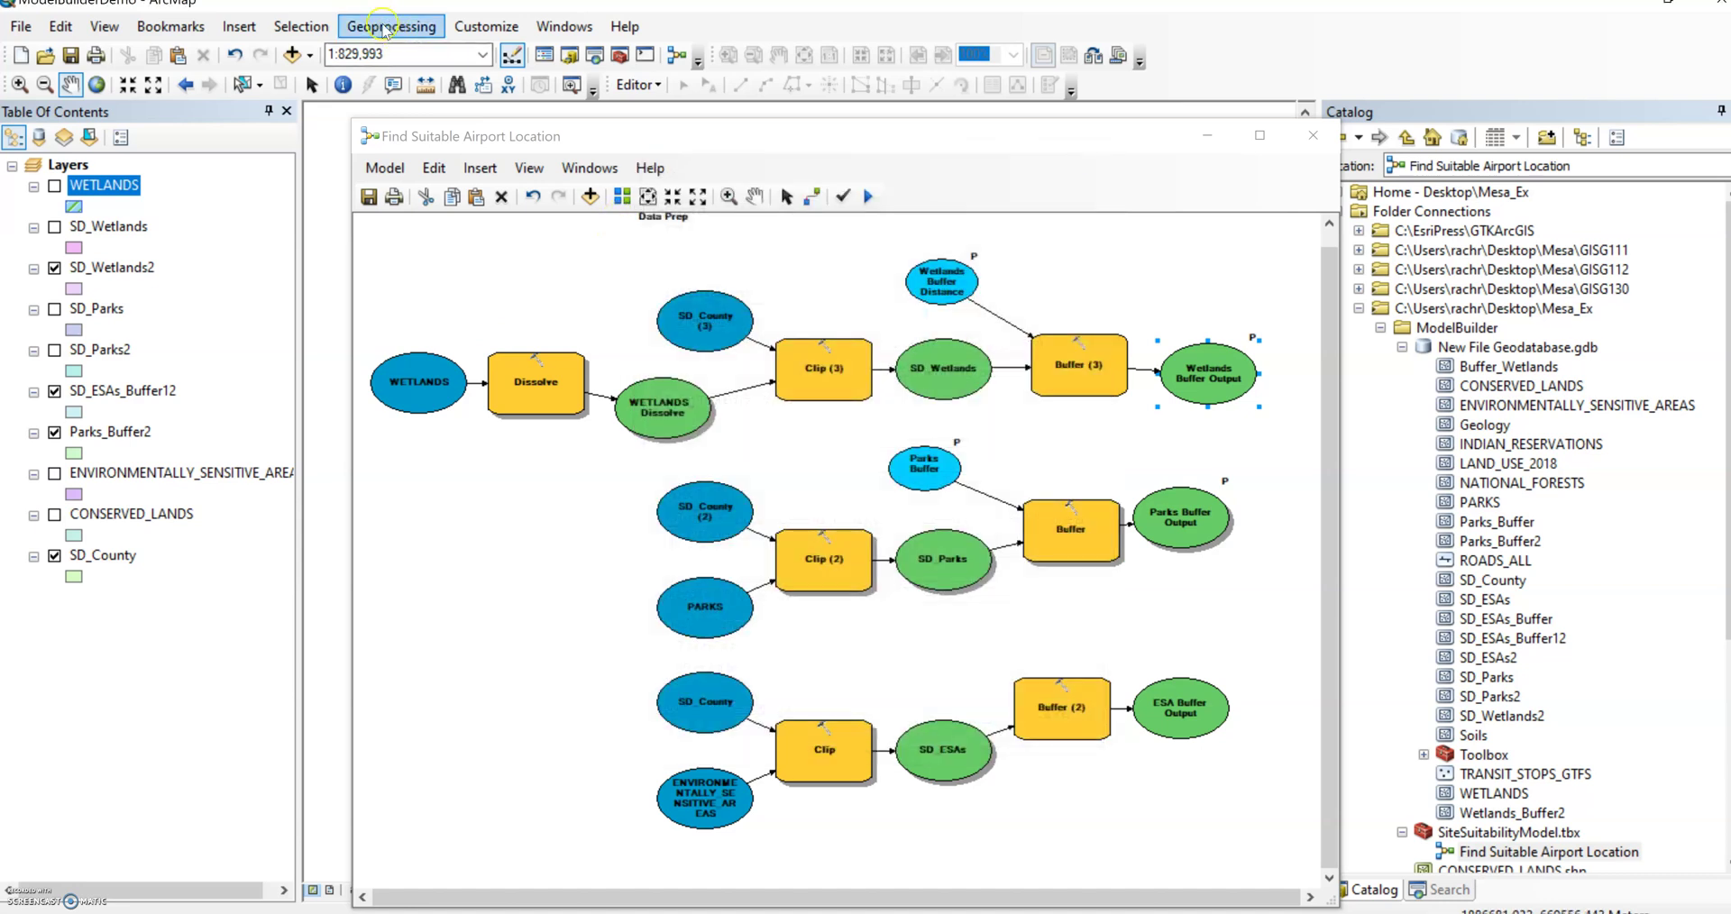
{"action": "left_click", "coordinate": [386, 28]}
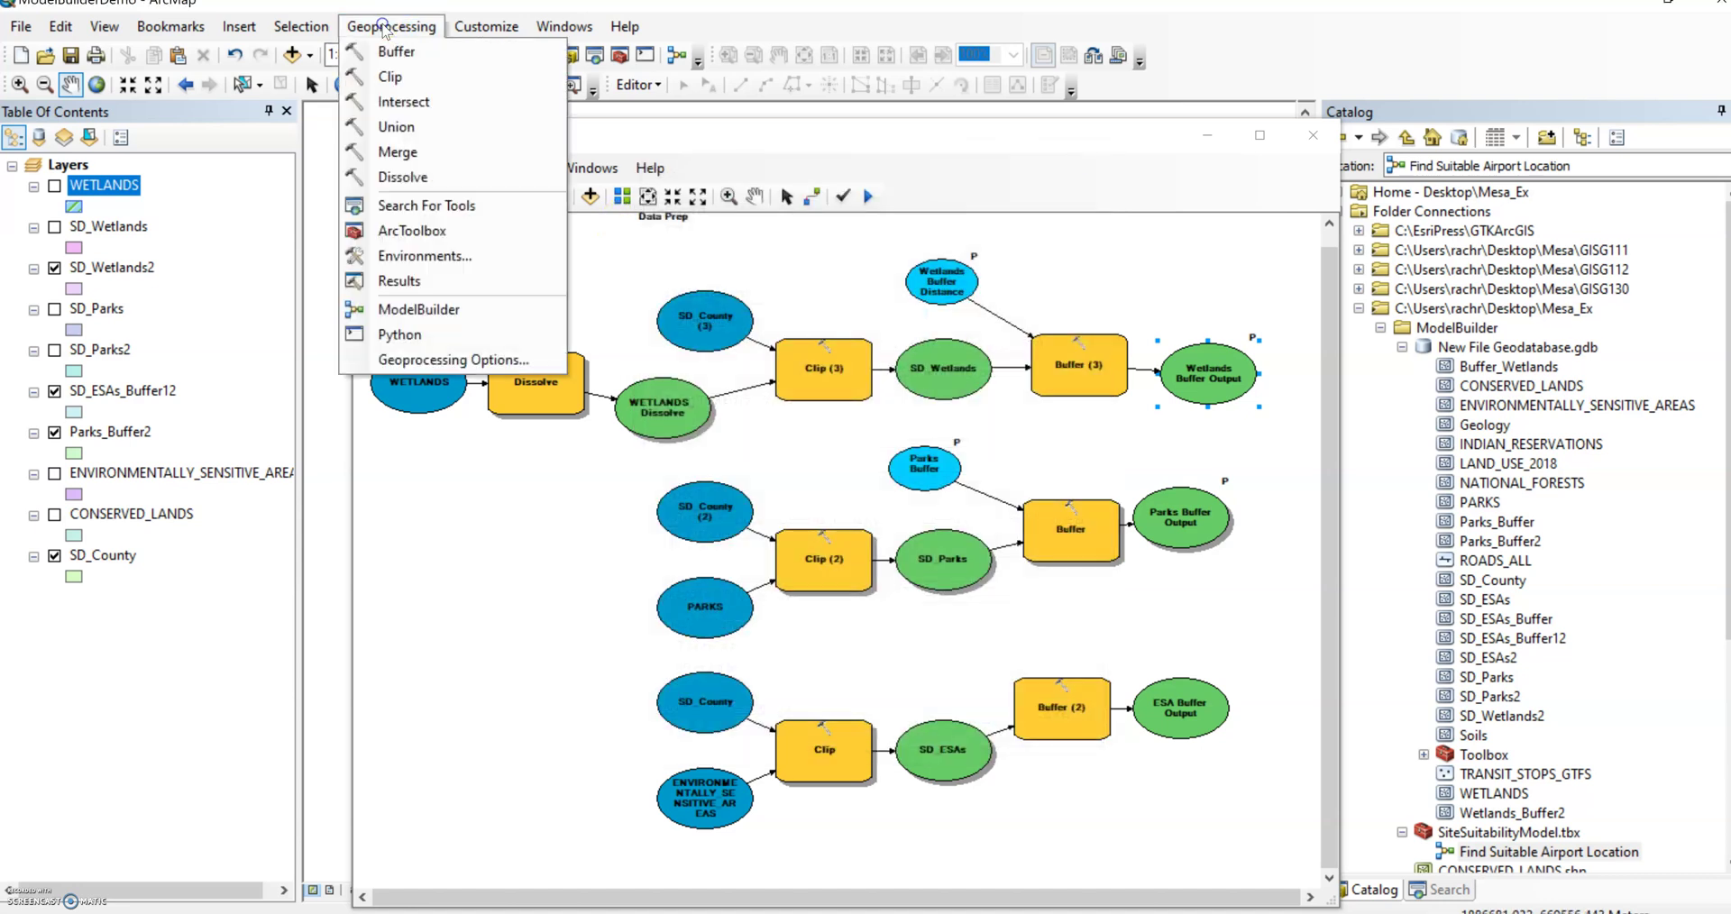
{"action": "left_click", "coordinate": [526, 361]}
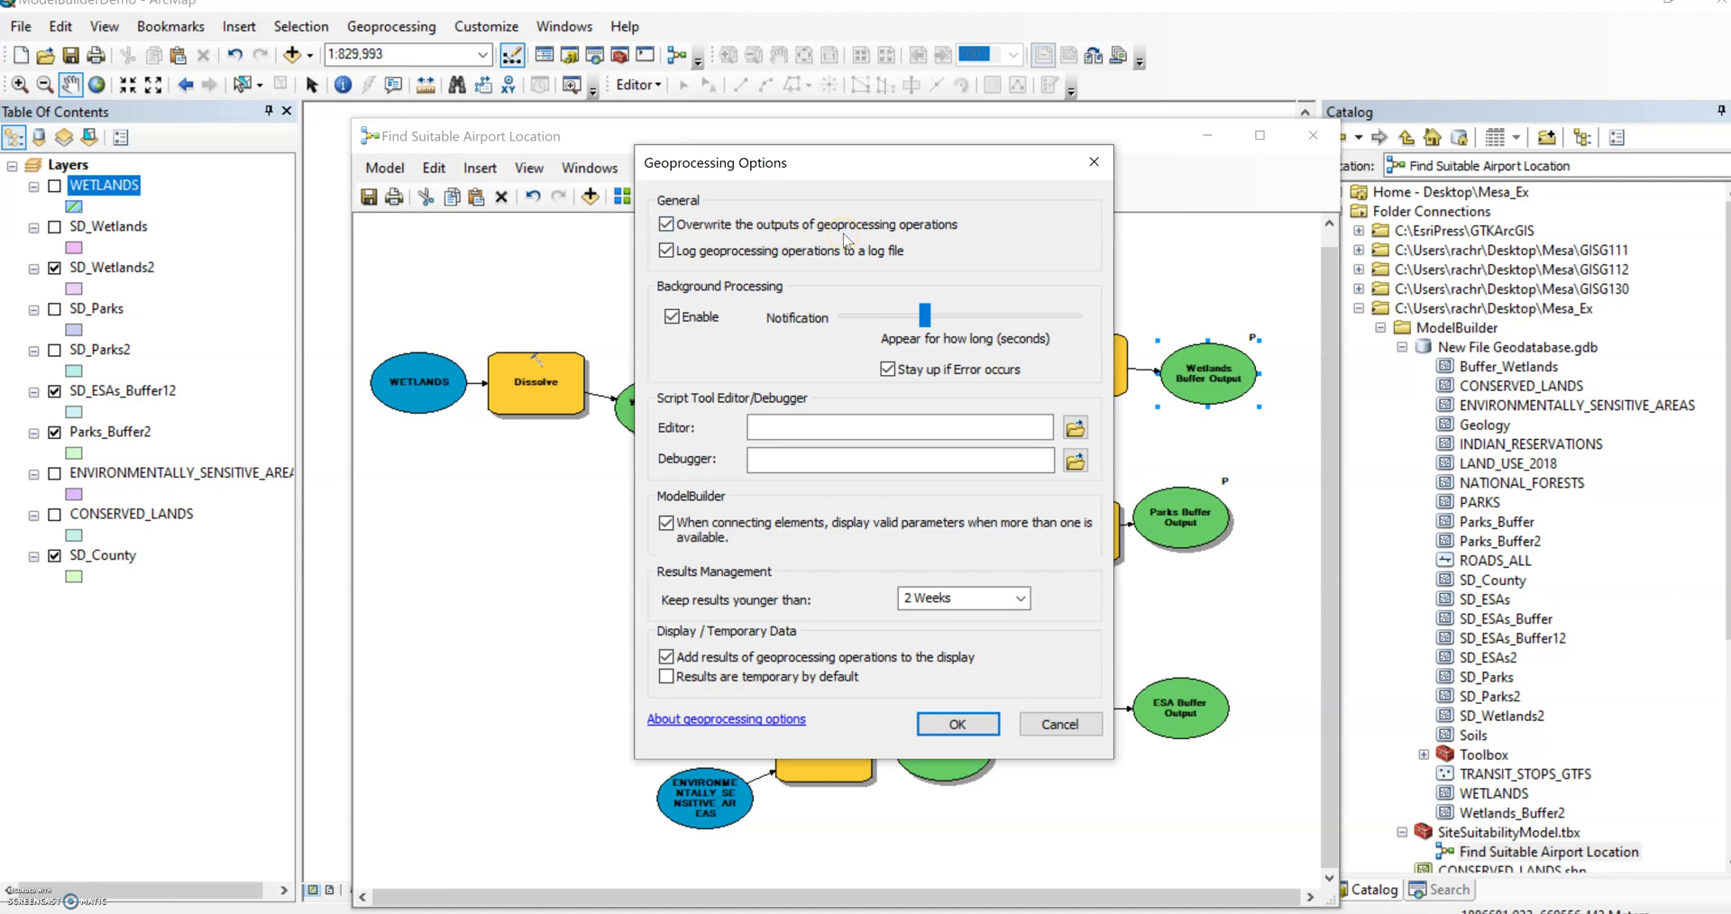
{"action": "left_click", "coordinate": [963, 724]}
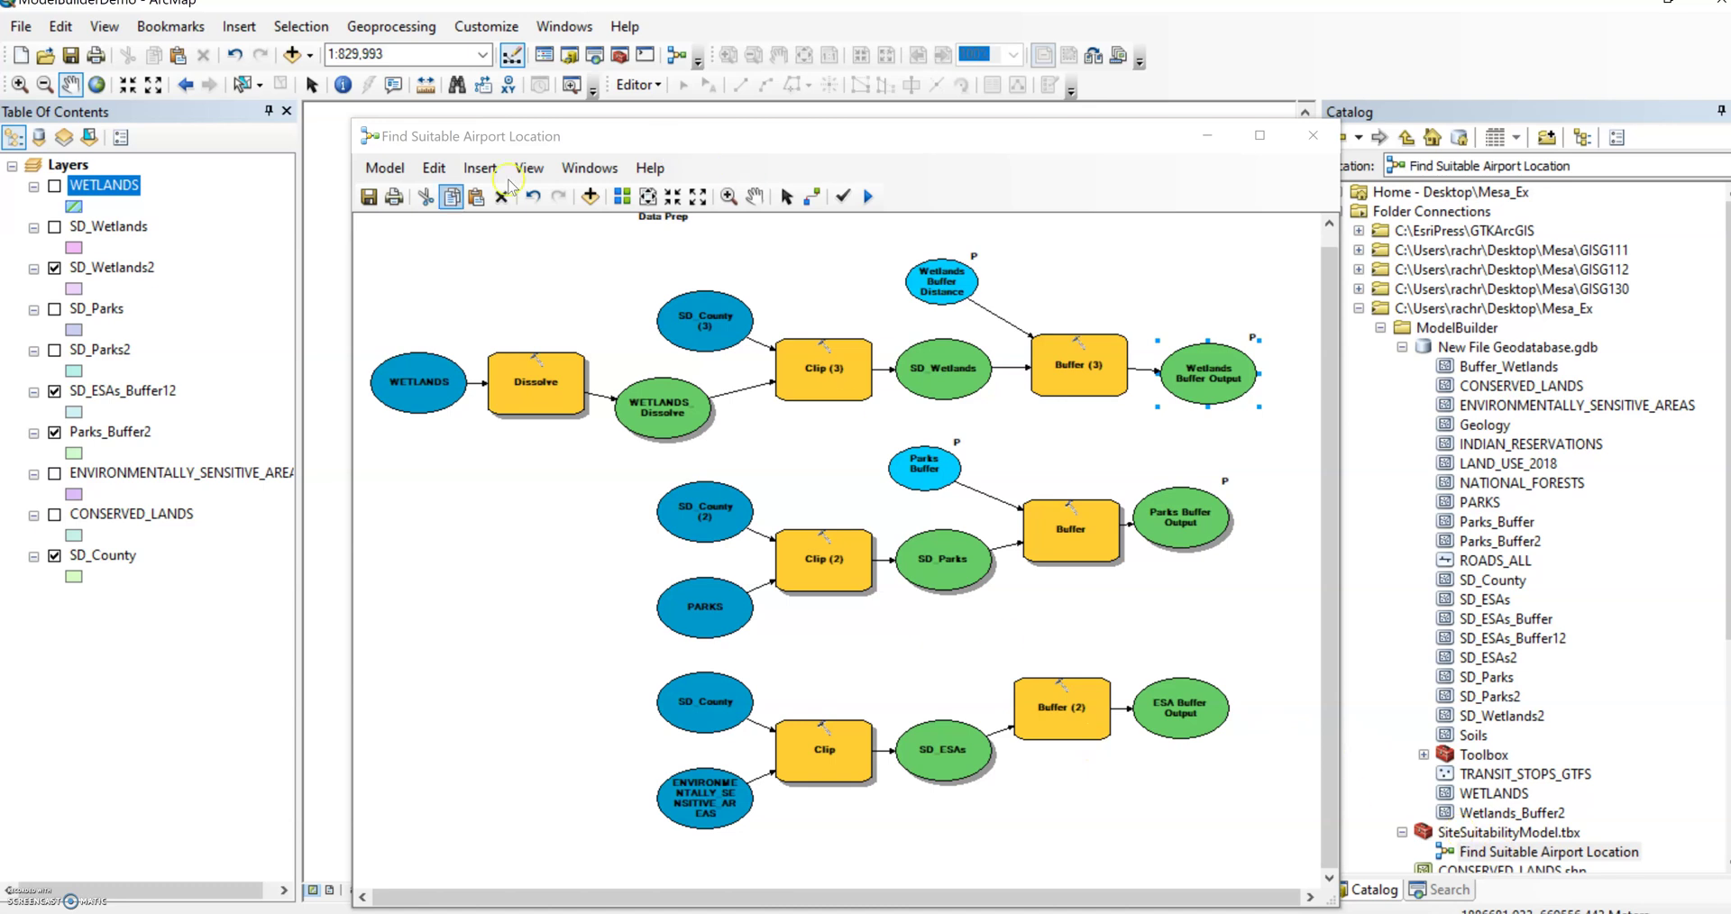
{"action": "left_click", "coordinate": [367, 197]}
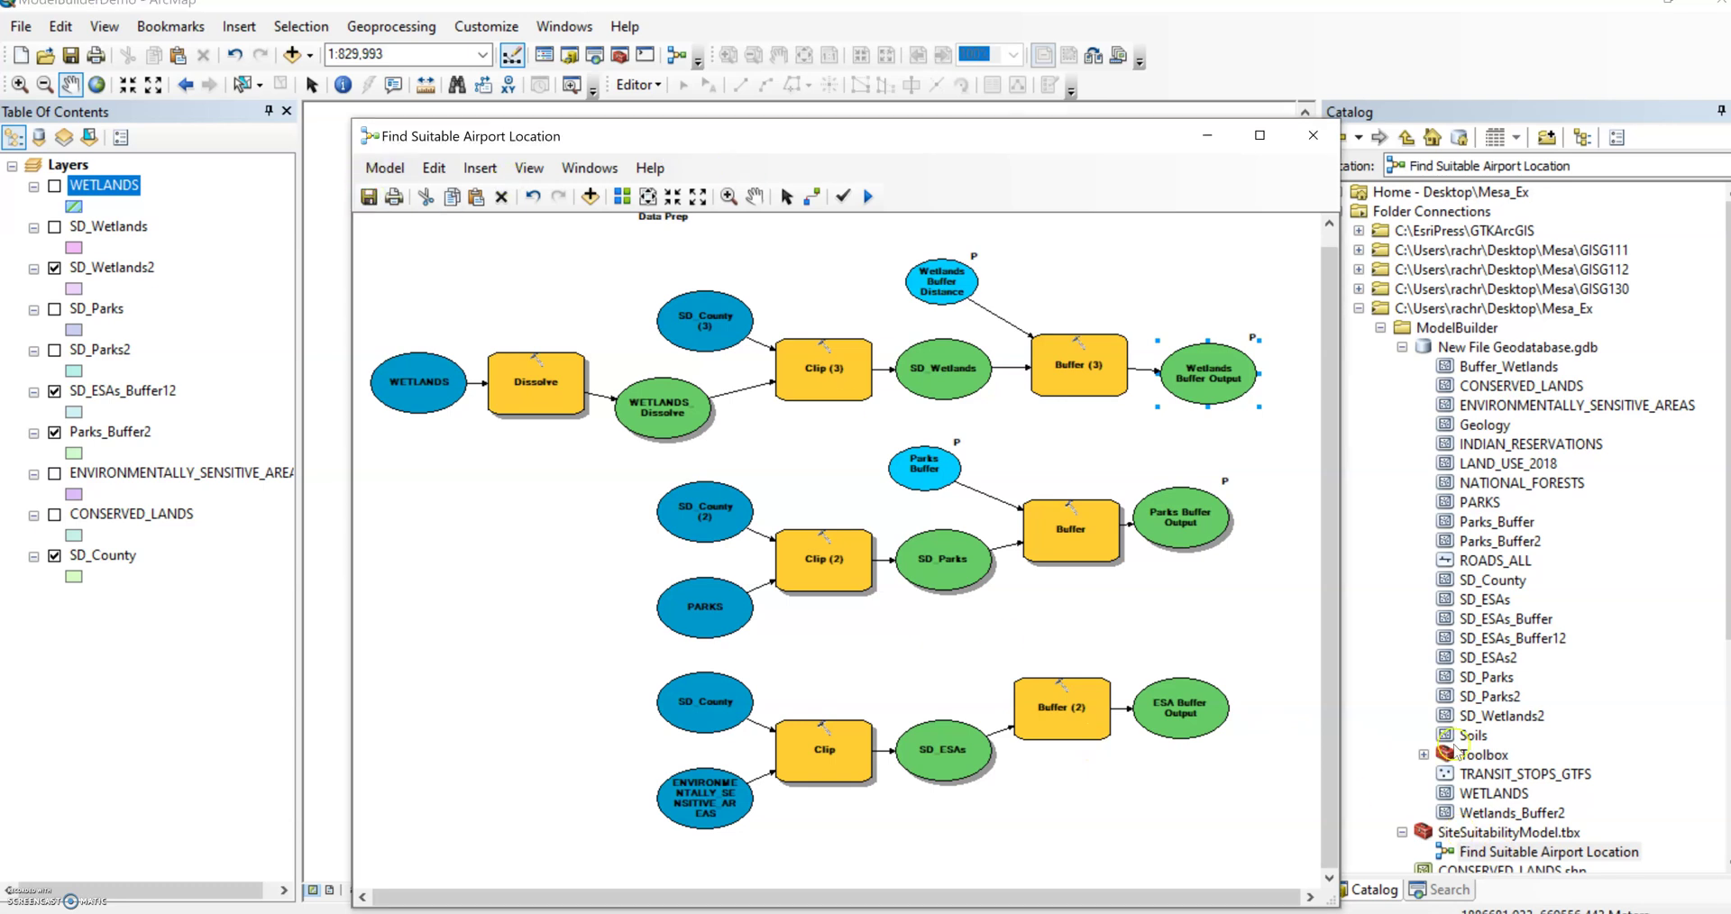
Review the parameters of the Find Suitable Airport Location tool and close it without running
{"action": "double_click", "coordinate": [1538, 855]}
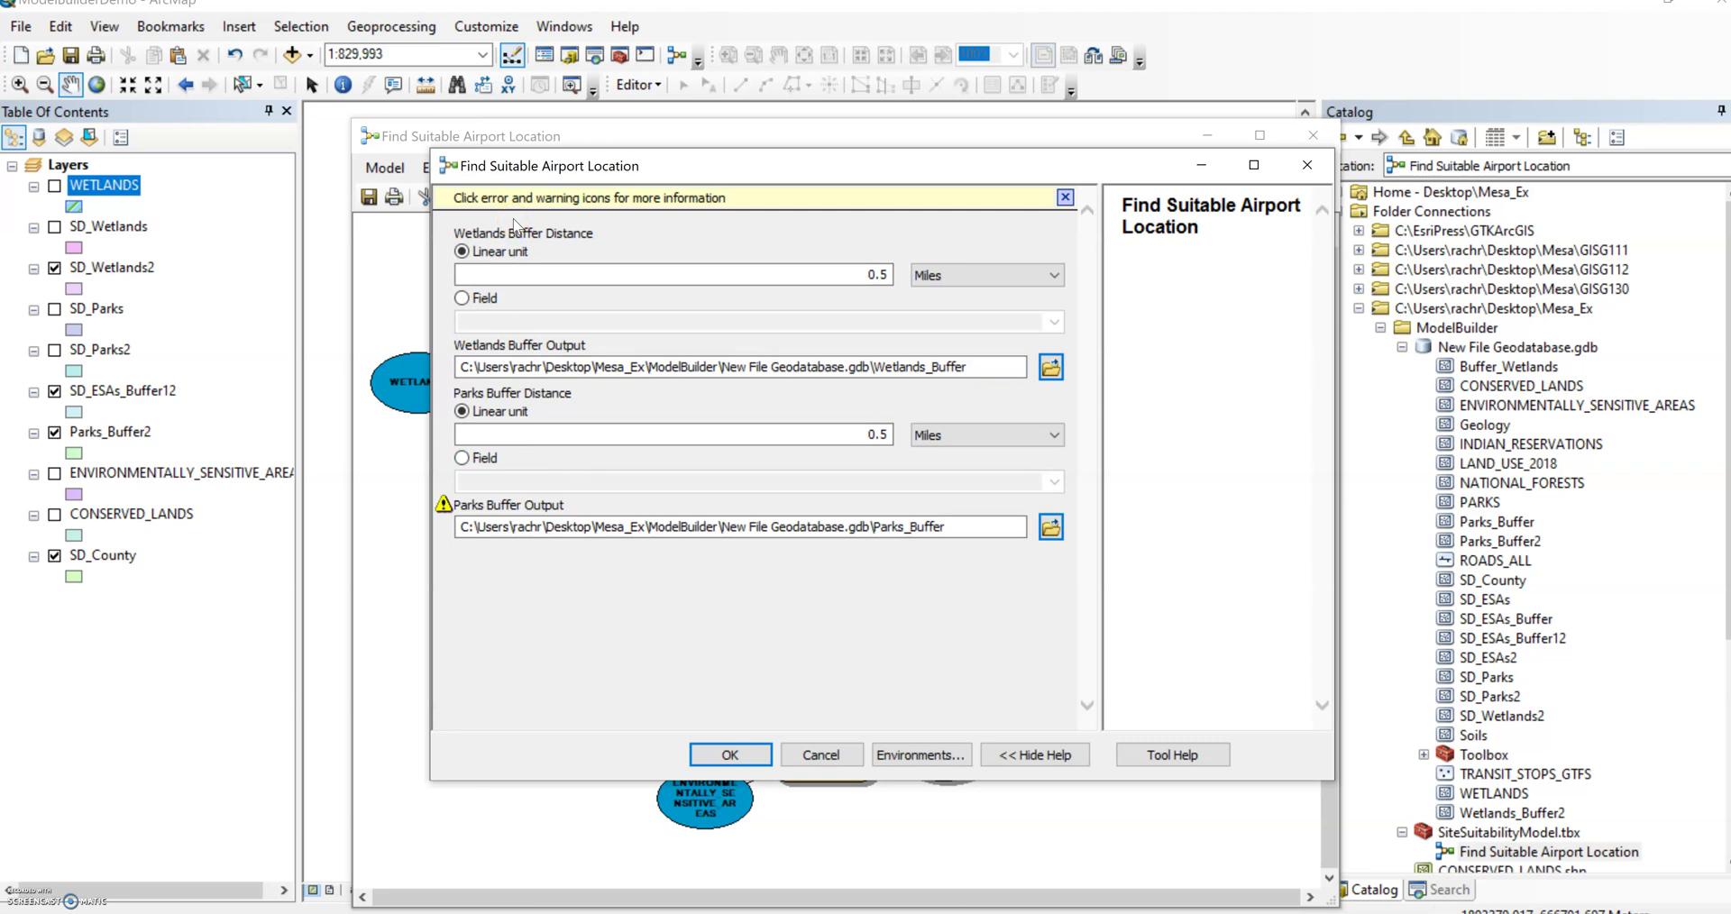
{"action": "left_click", "coordinate": [511, 527]}
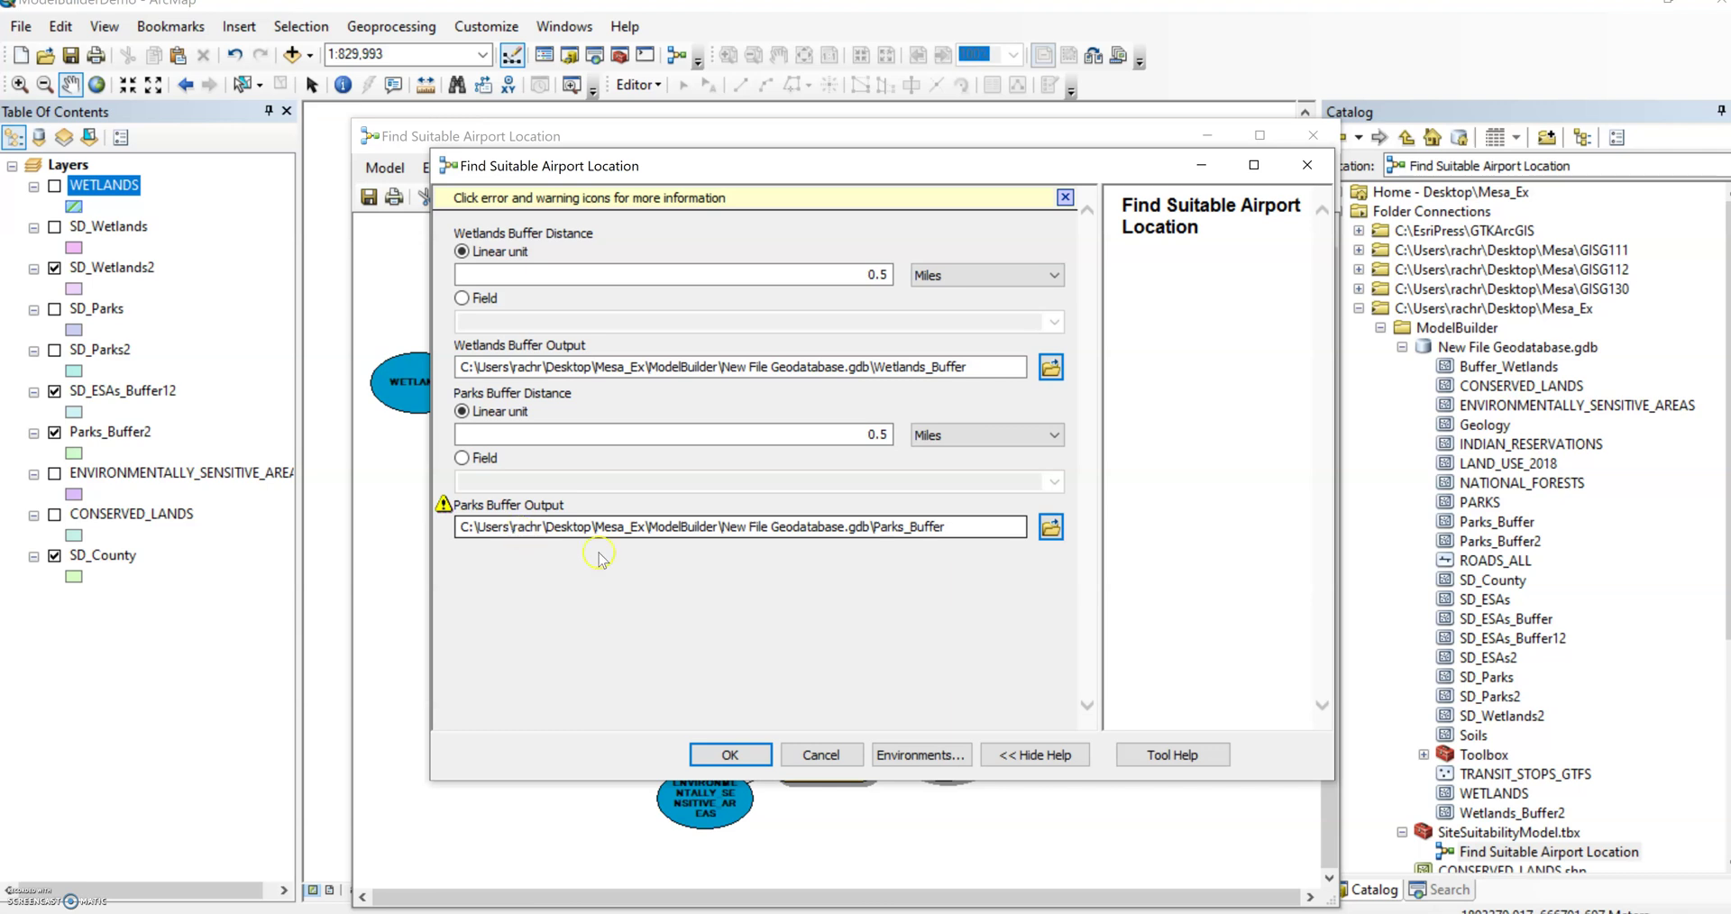
{"action": "left_click", "coordinate": [828, 754]}
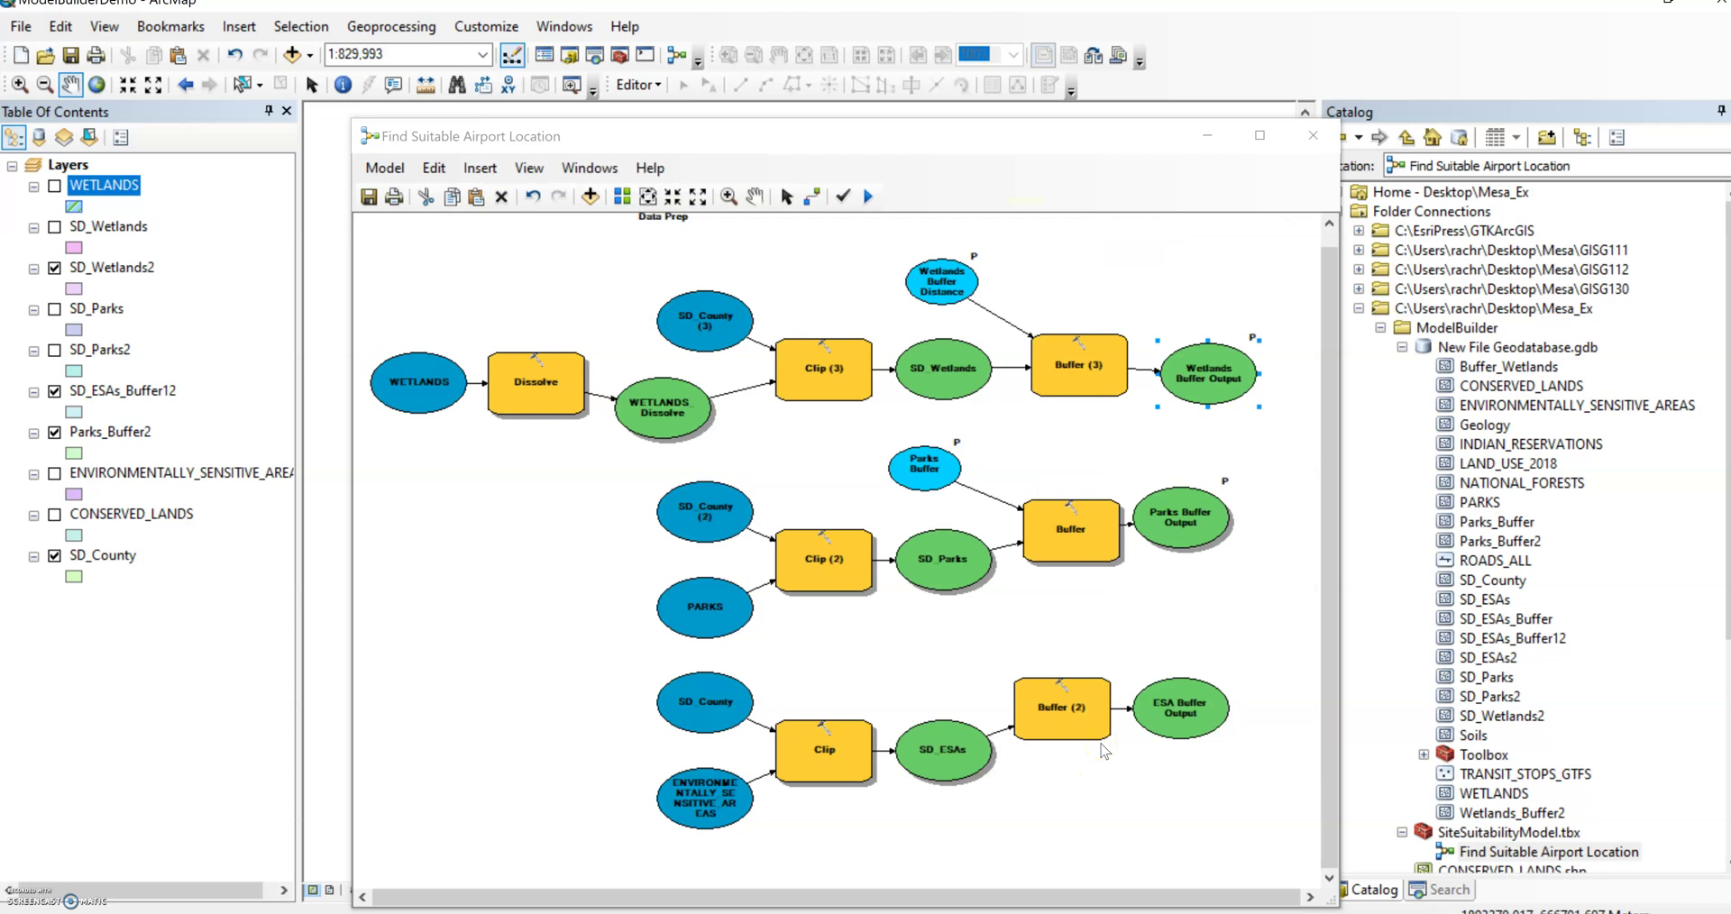
Create a variable from the Distance [value or field] parameter of Buffer (2) and check its value
{"action": "left_click", "coordinate": [935, 761]}
{"action": "right_click", "coordinate": [1072, 711]}
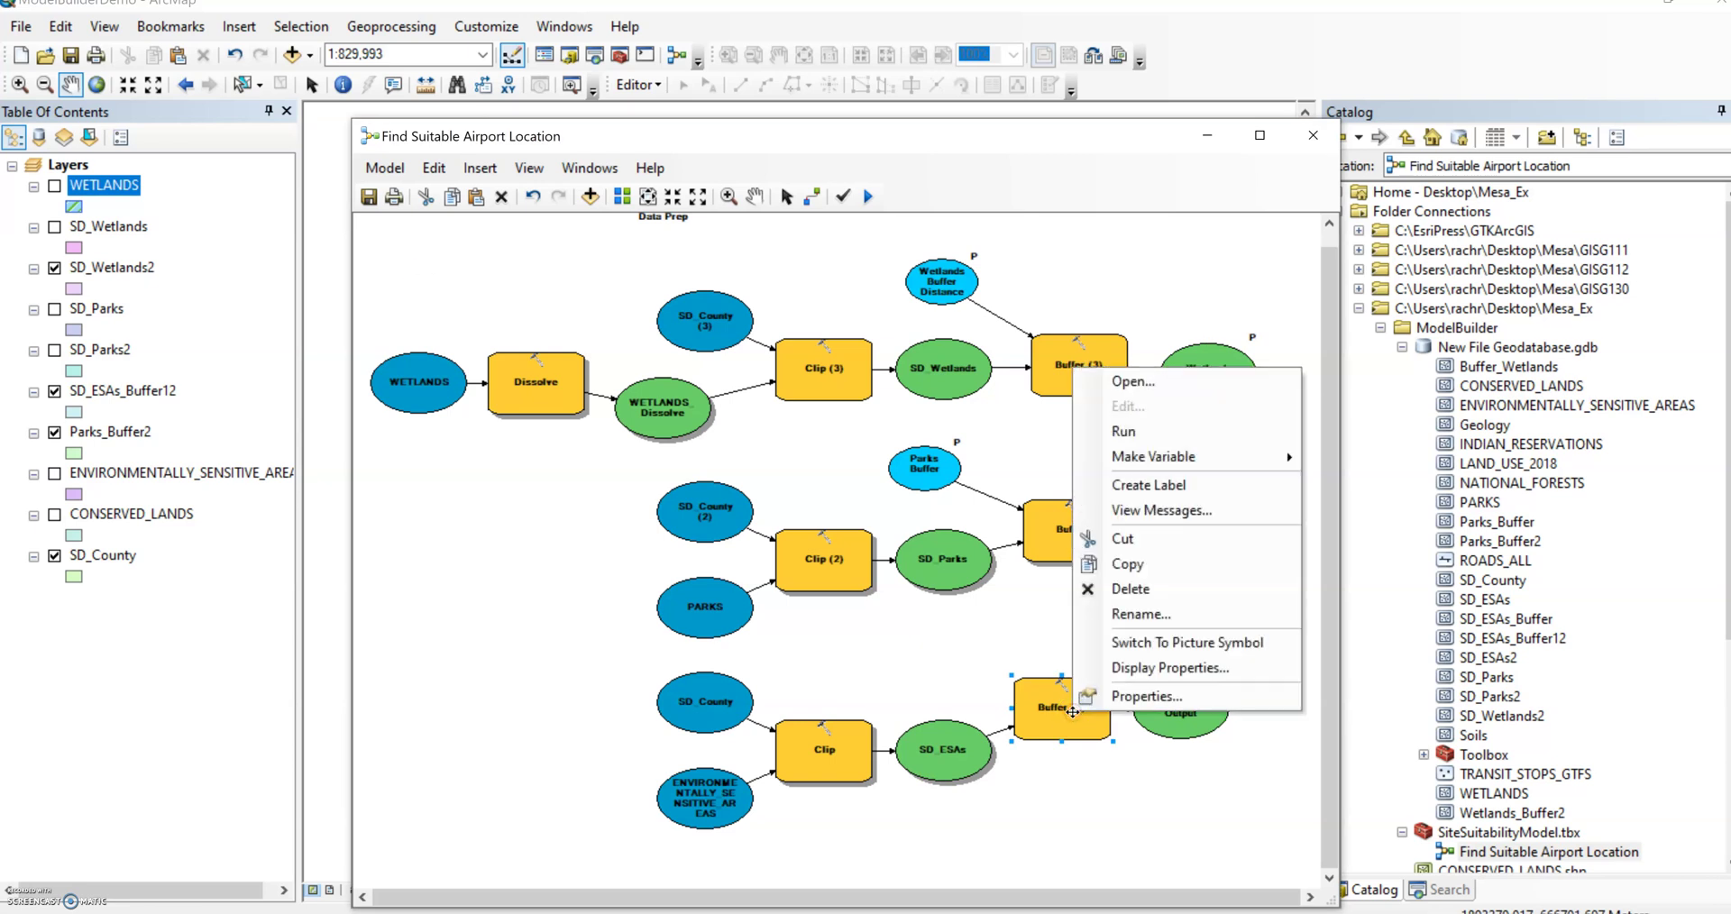
{"action": "mouse_move", "coordinate": [1170, 467]}
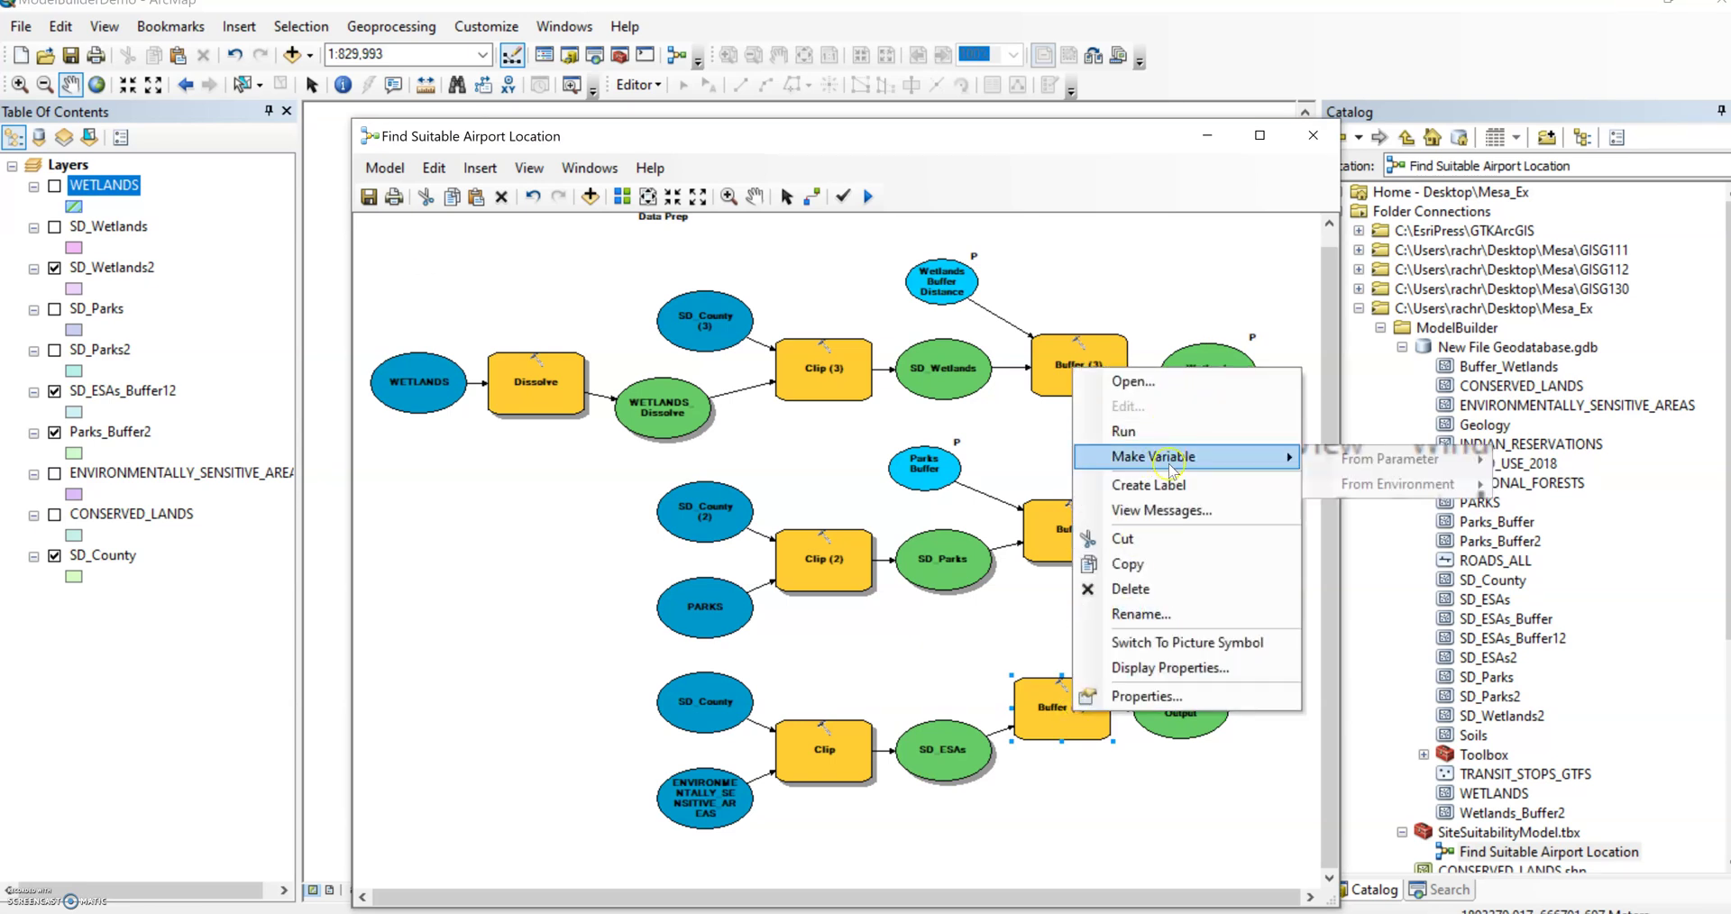
{"action": "mouse_move", "coordinate": [1411, 460]}
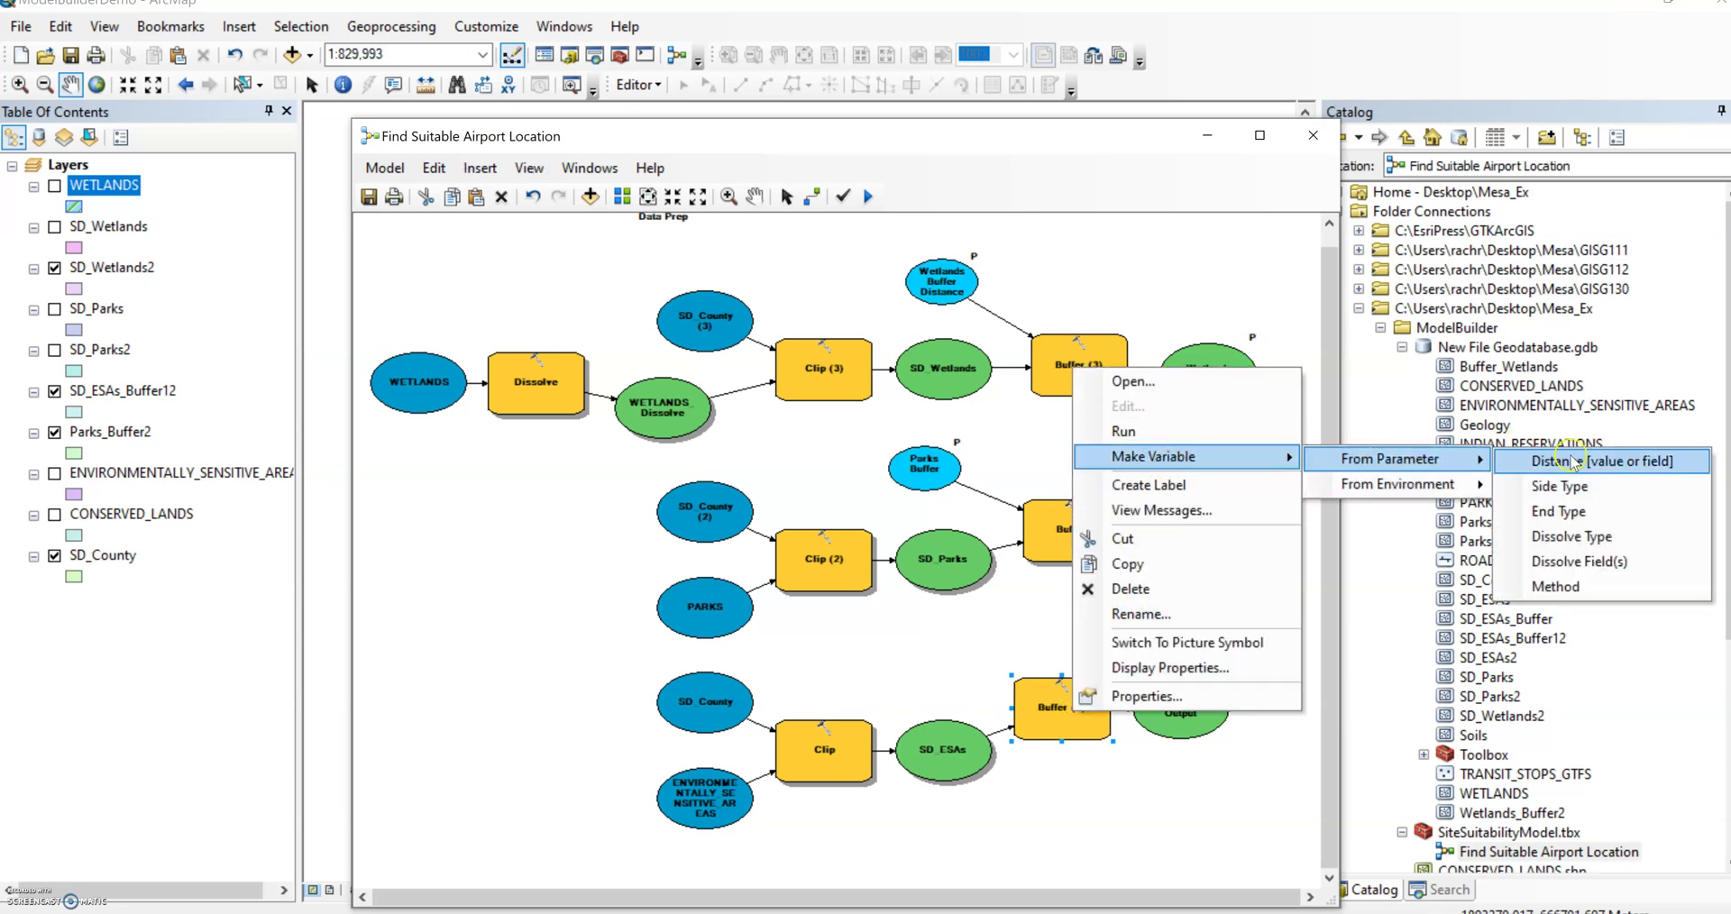
{"action": "left_click", "coordinate": [1573, 462]}
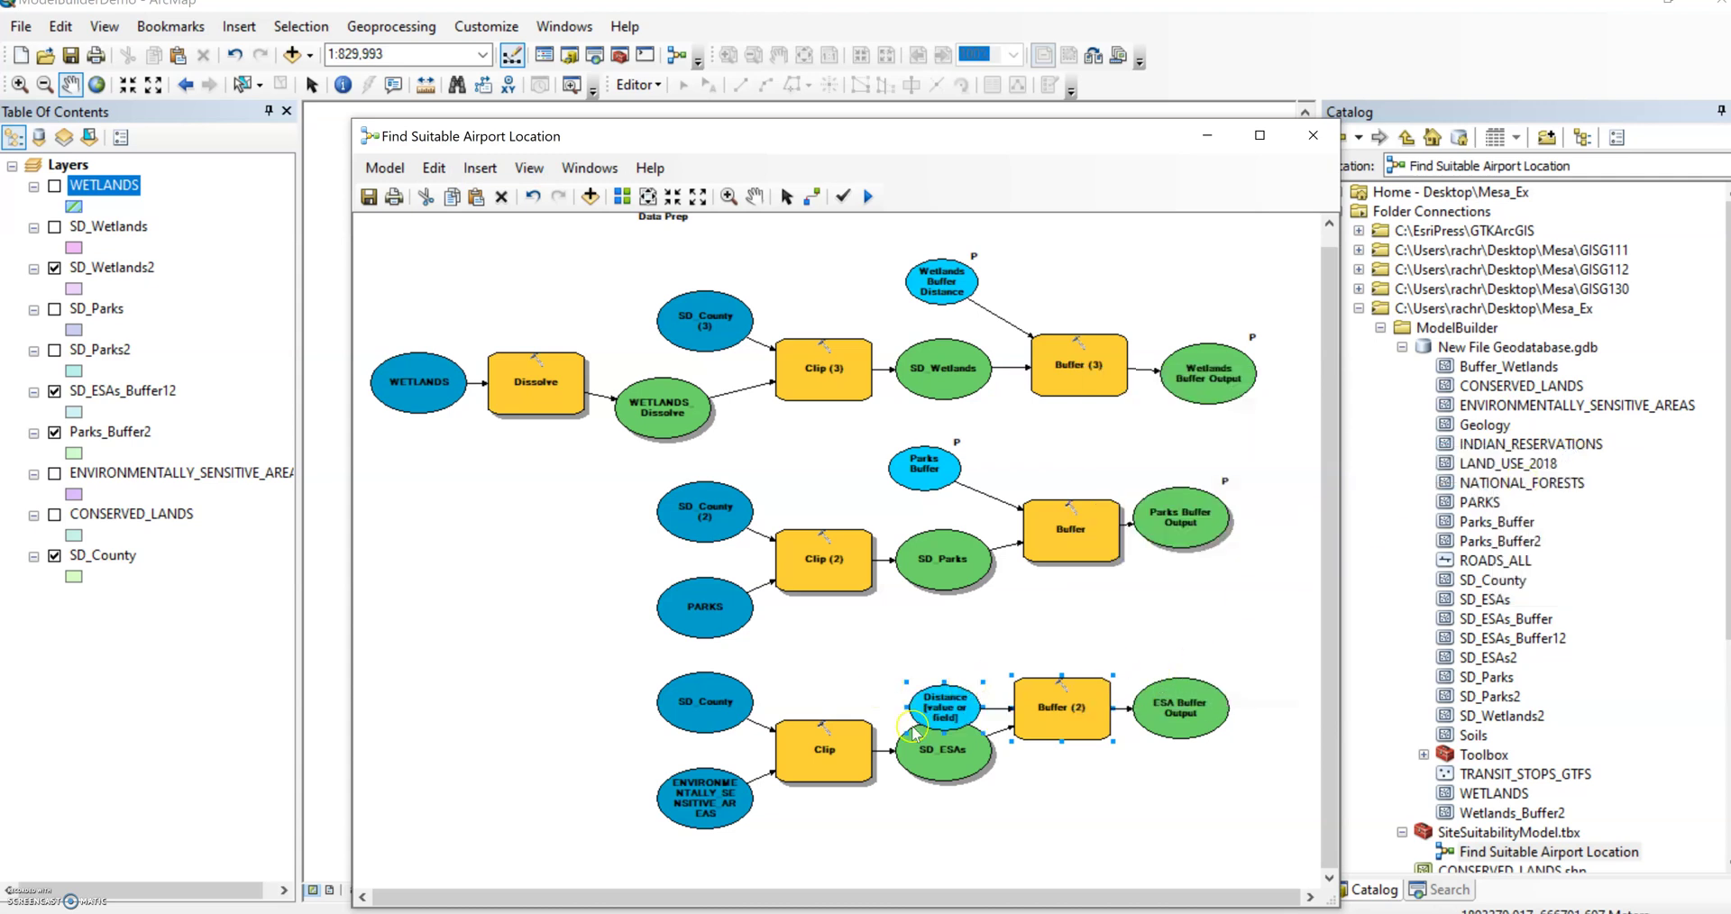
{"action": "double_click", "coordinate": [947, 717]}
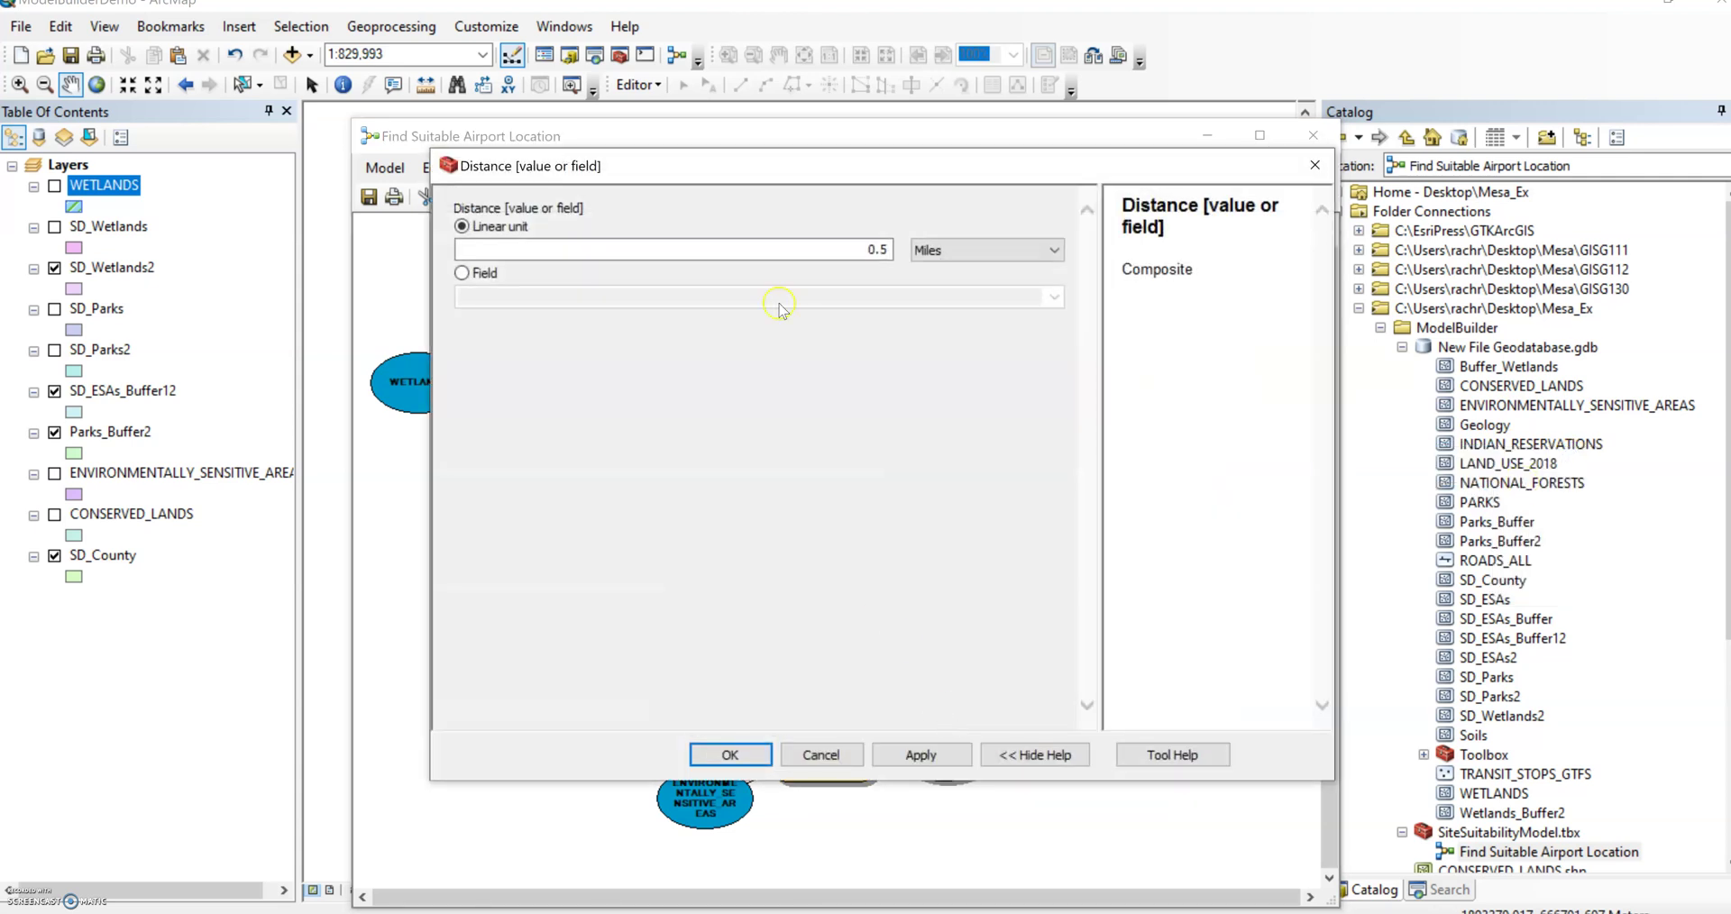
{"action": "left_click", "coordinate": [1314, 165]}
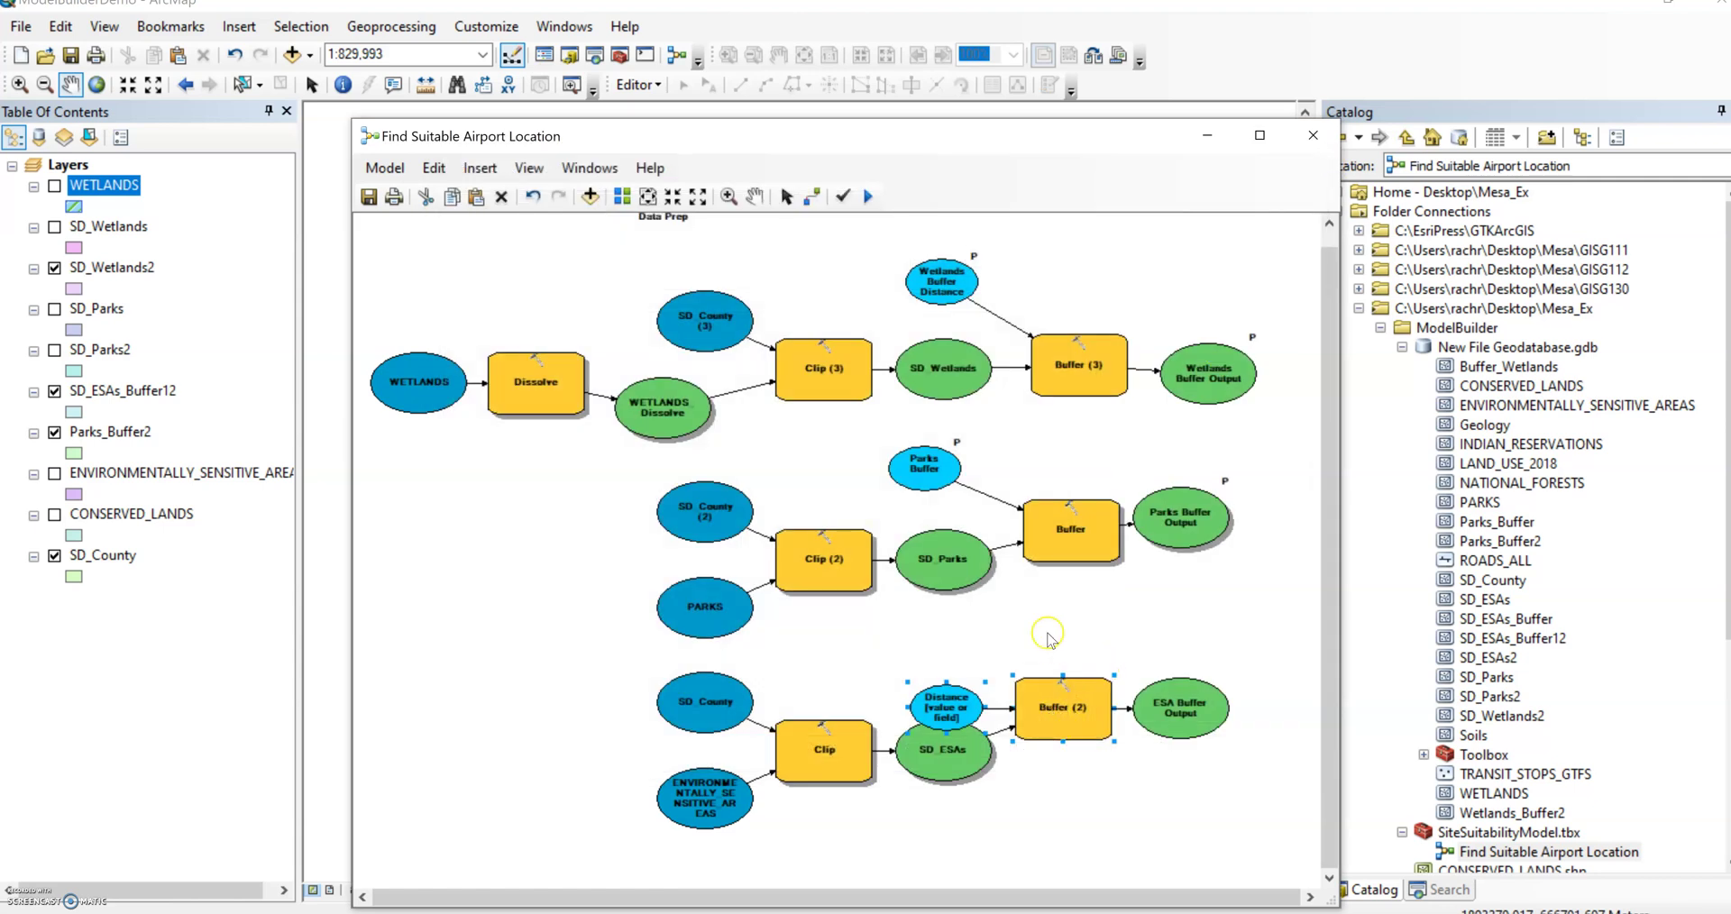
Move the new distance variable clear of SD_ESAs and rename it ESA Buffer Distance
{"action": "left_click_drag", "start_coordinate": [946, 713], "coordinate": [928, 664]}
{"action": "right_click", "coordinate": [927, 663]}
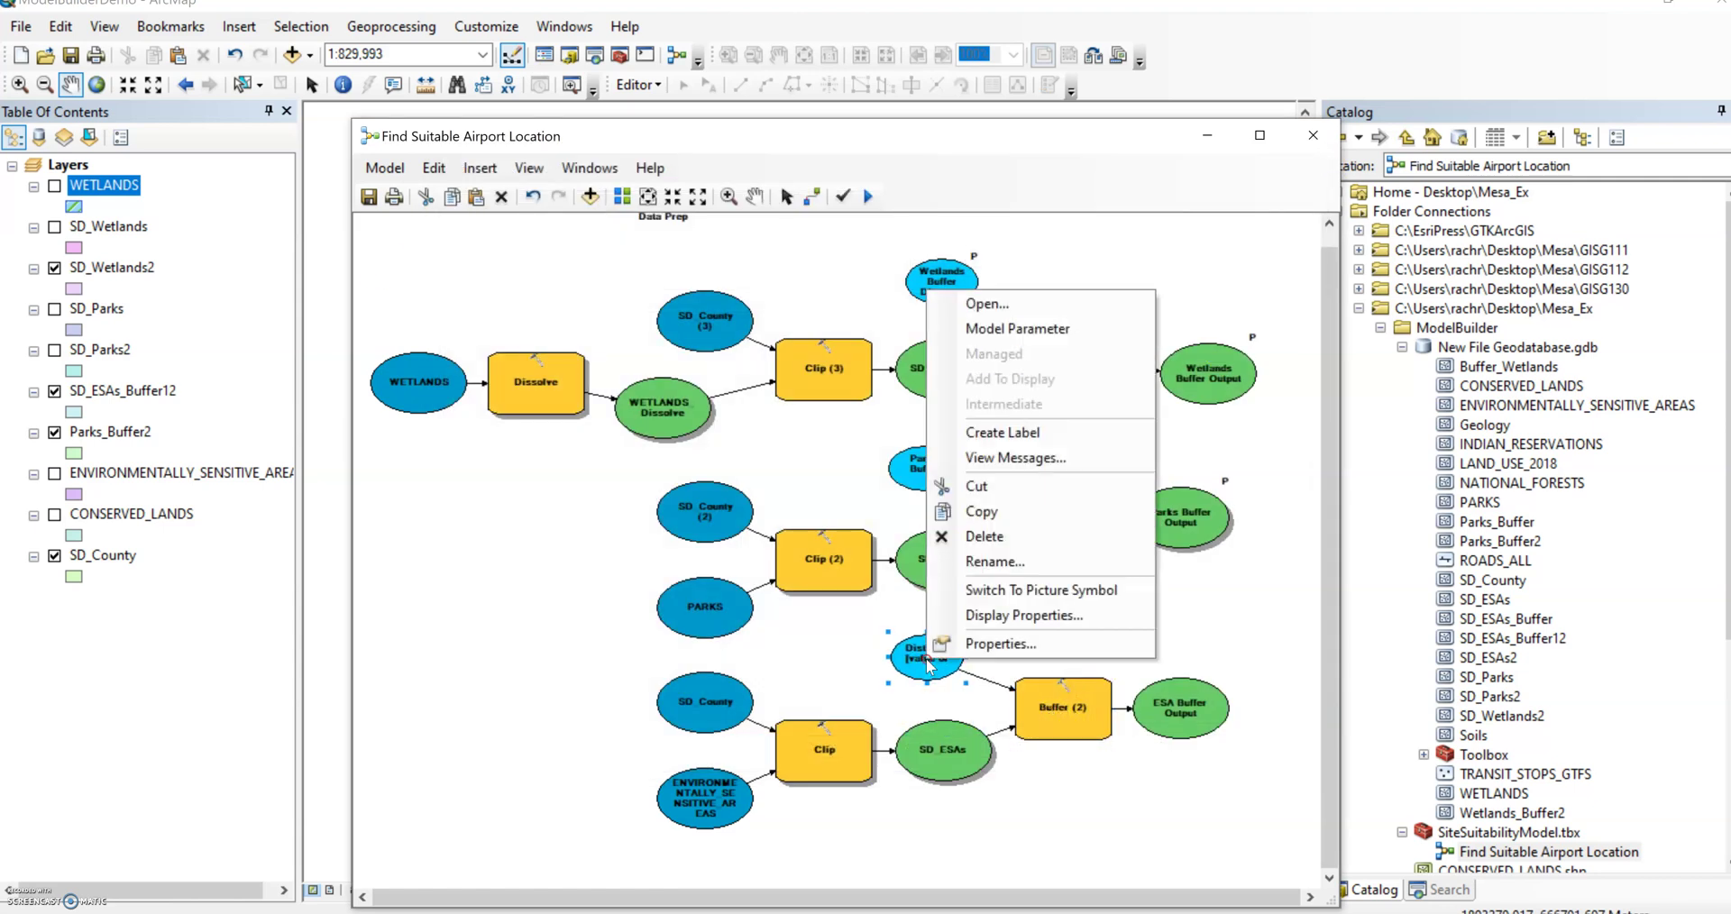
{"action": "left_click", "coordinate": [1019, 561]}
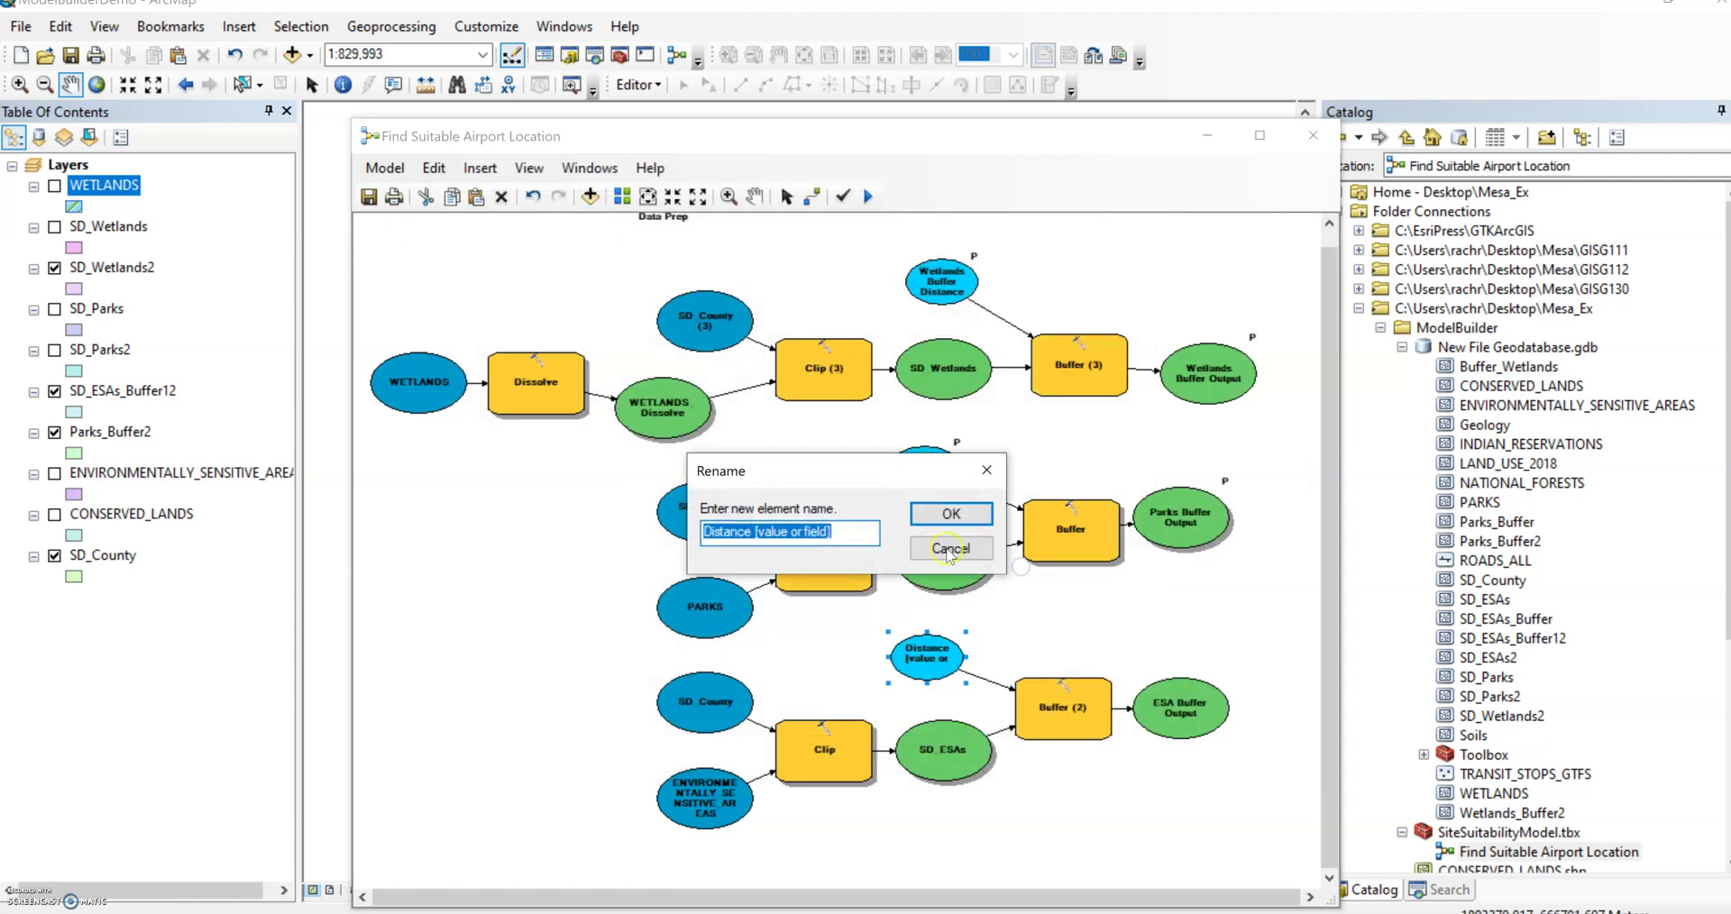
{"action": "type", "text": "ESA Buffer Distance"}
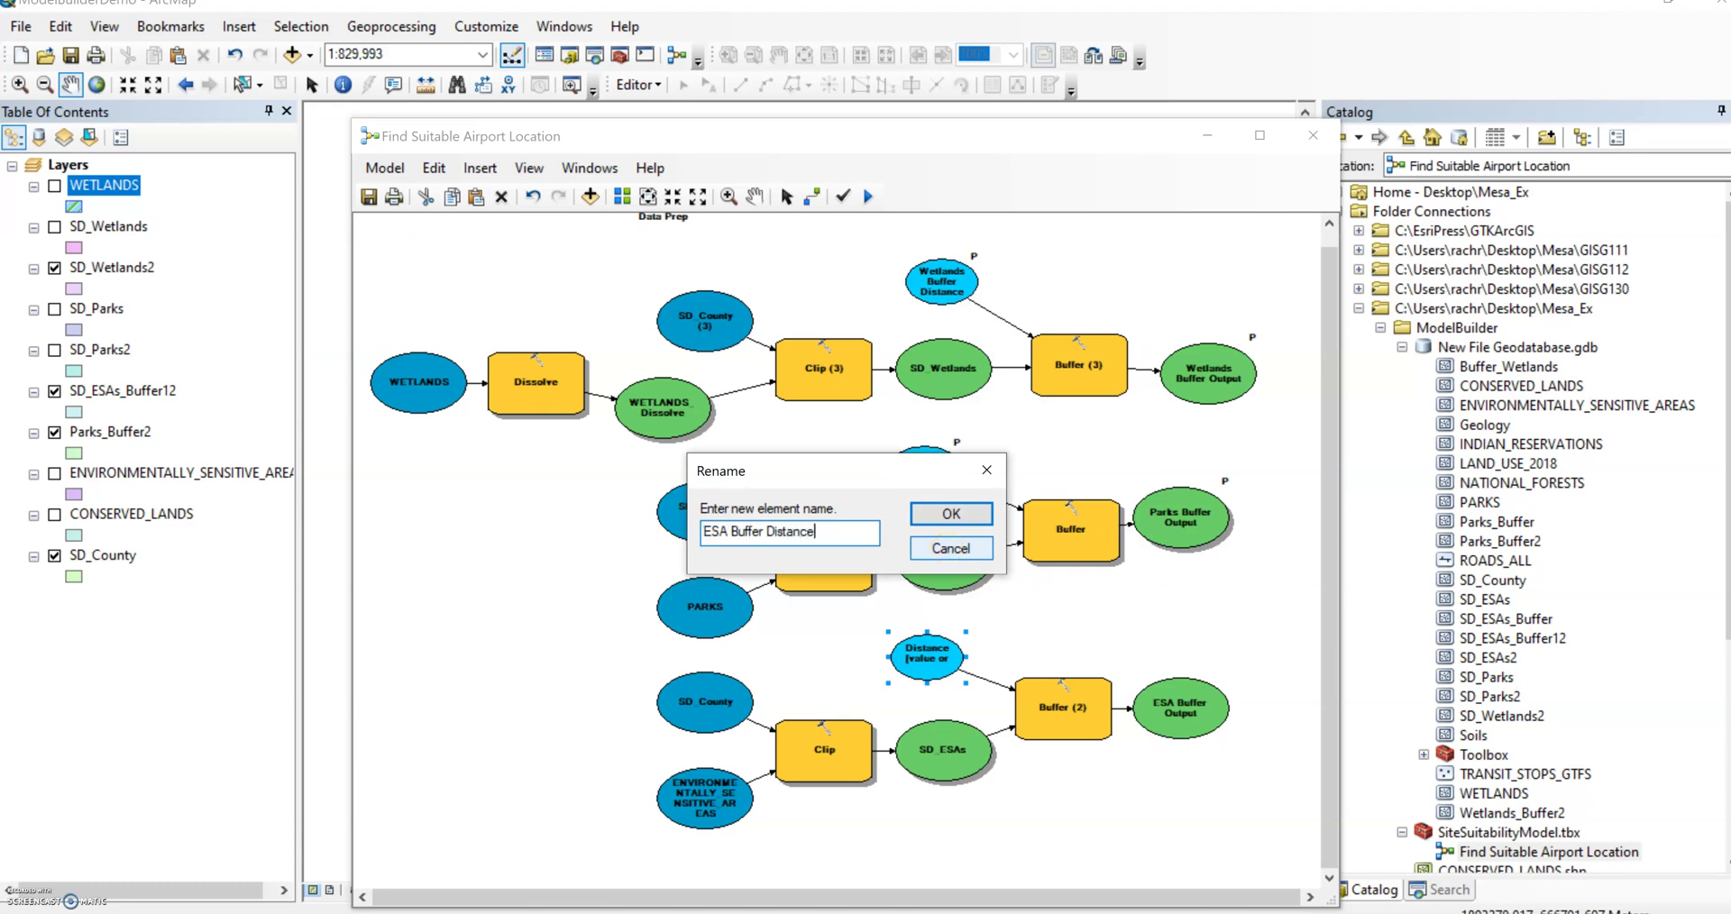
{"action": "key", "text": "Return"}
{"action": "left_click", "coordinate": [926, 681]}
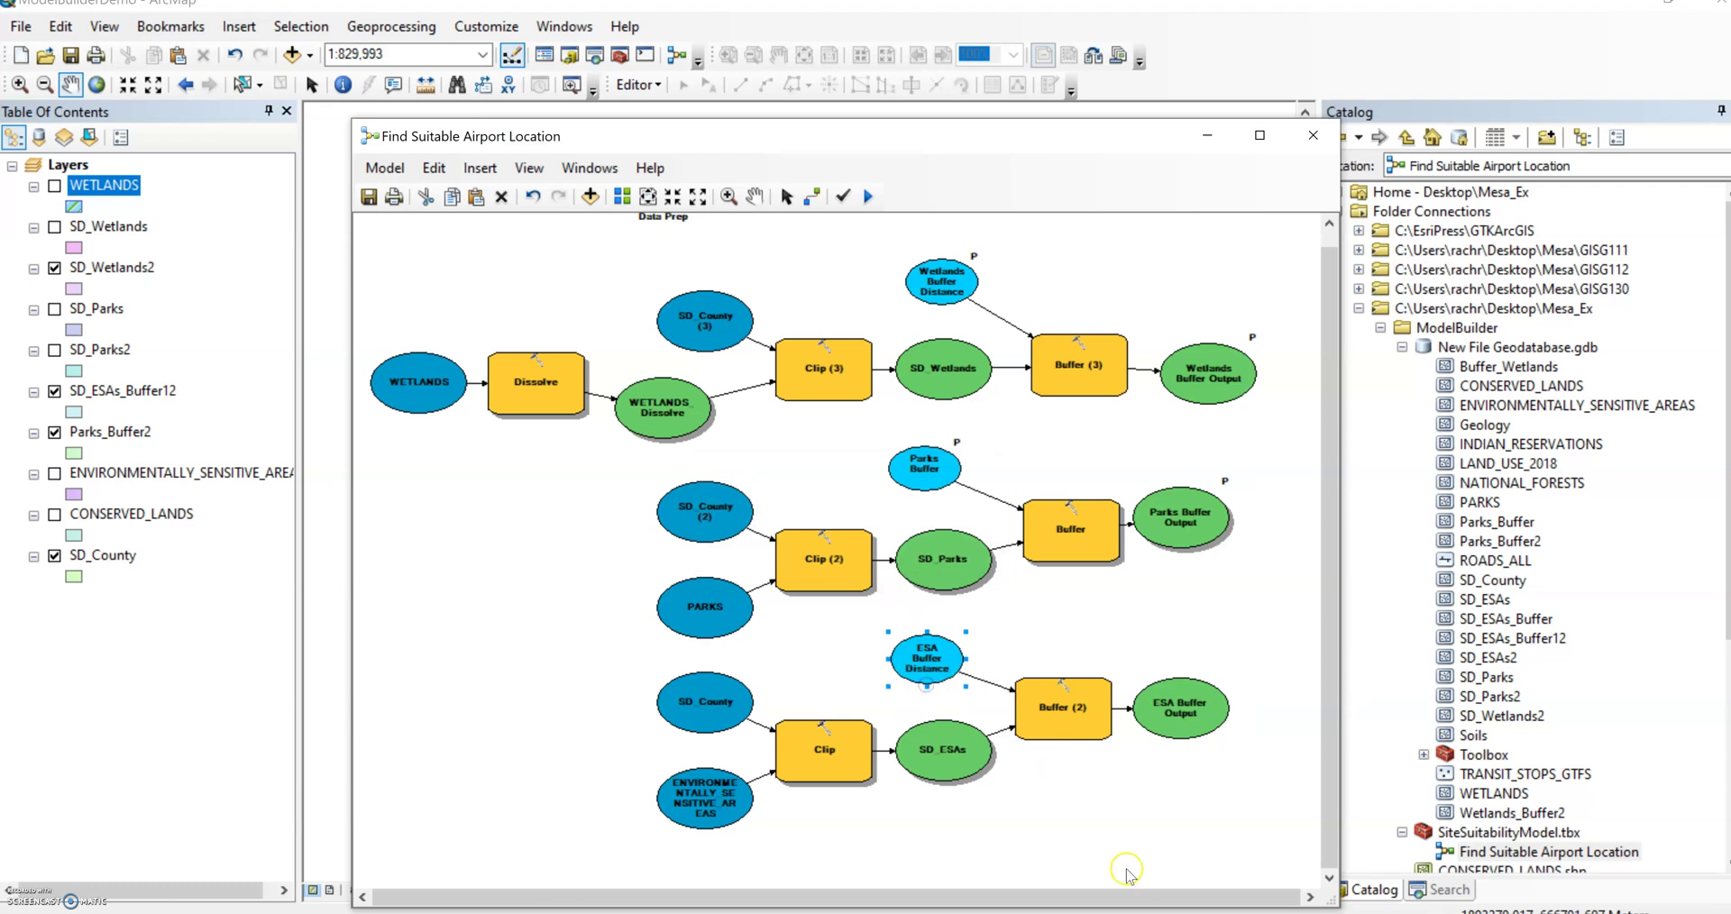
Make both ESA Buffer Distance and ESA Buffer Output model parameters
{"action": "left_click", "coordinate": [916, 649]}
{"action": "right_click", "coordinate": [916, 649]}
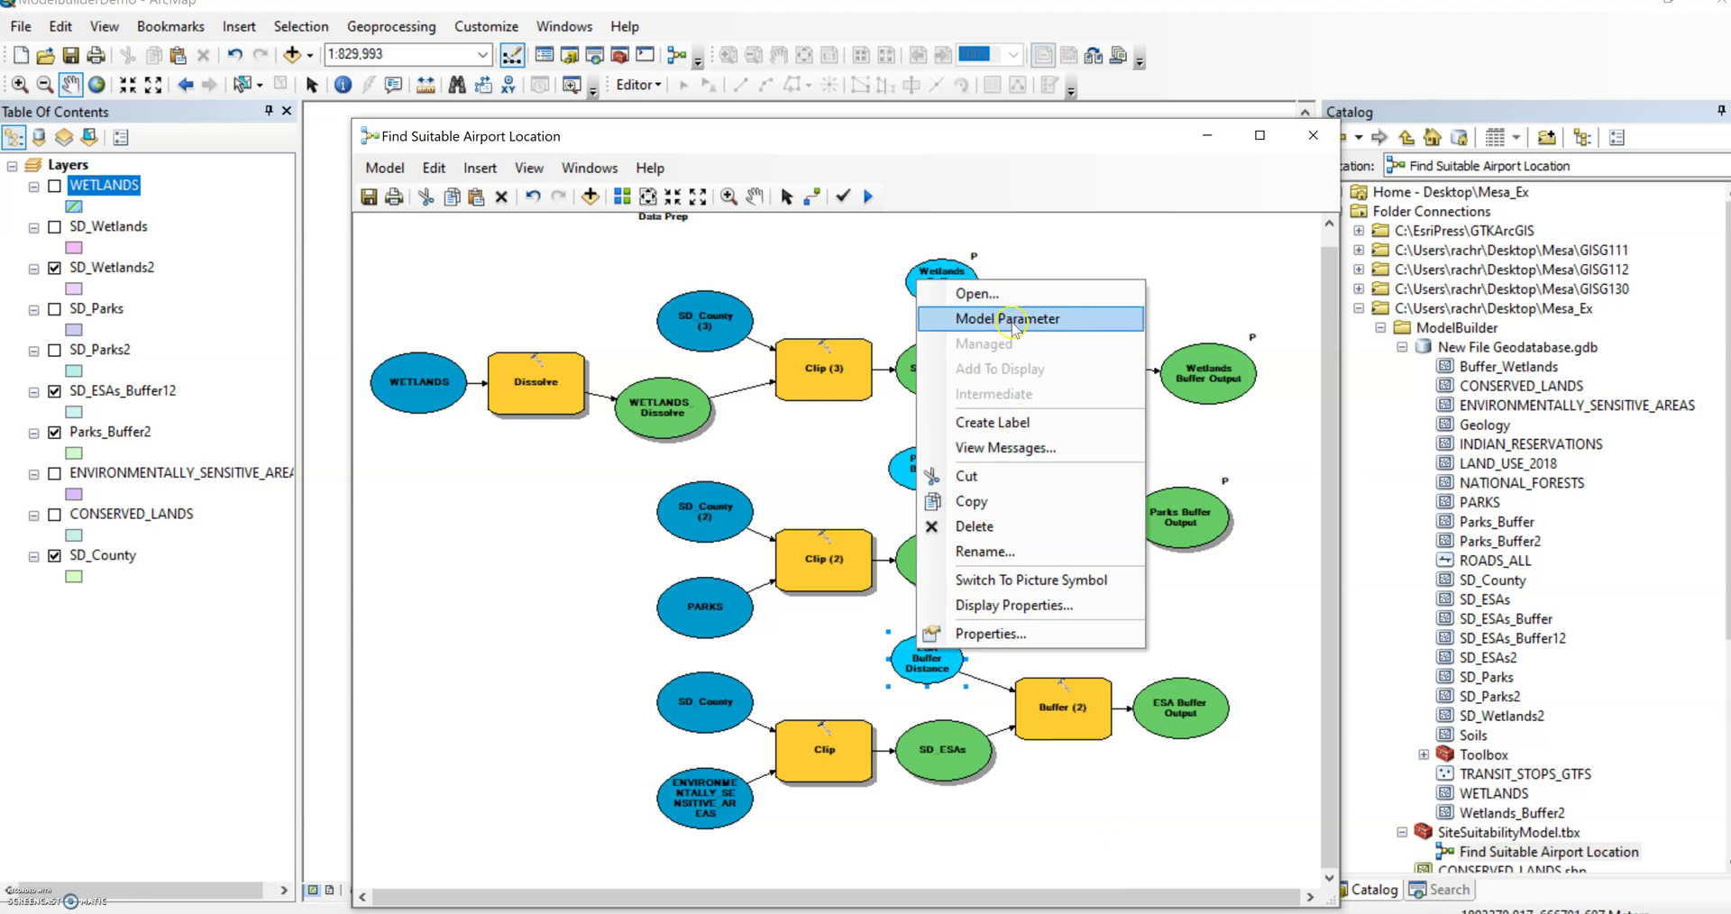
{"action": "left_click", "coordinate": [1011, 320]}
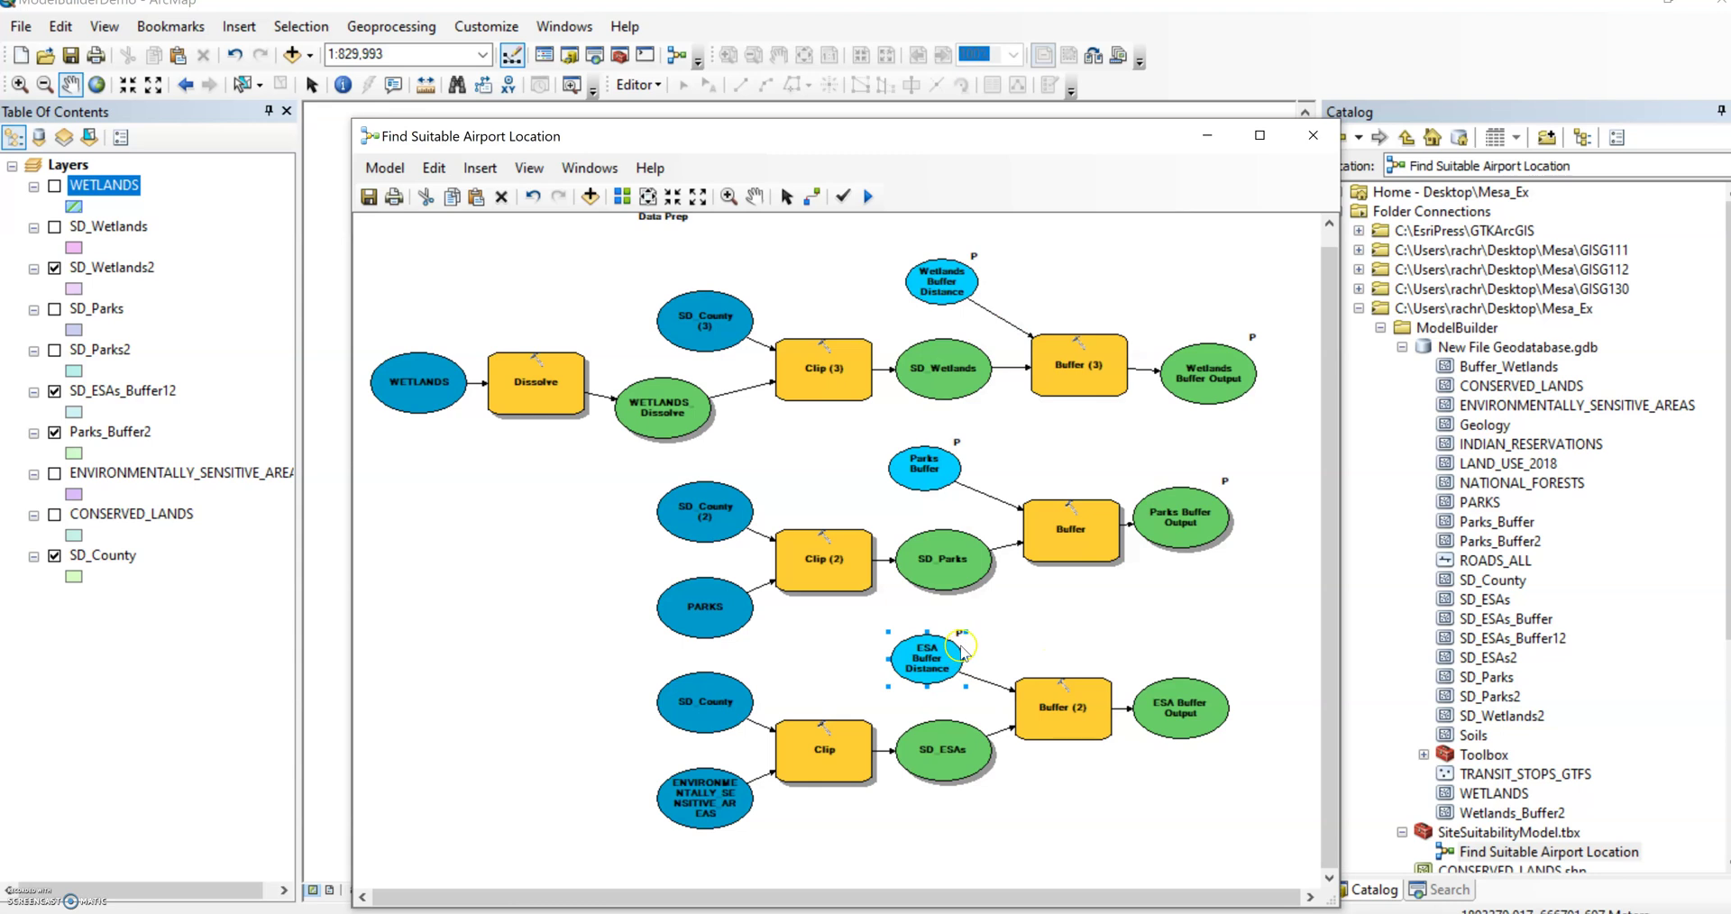
{"action": "left_click", "coordinate": [1195, 852]}
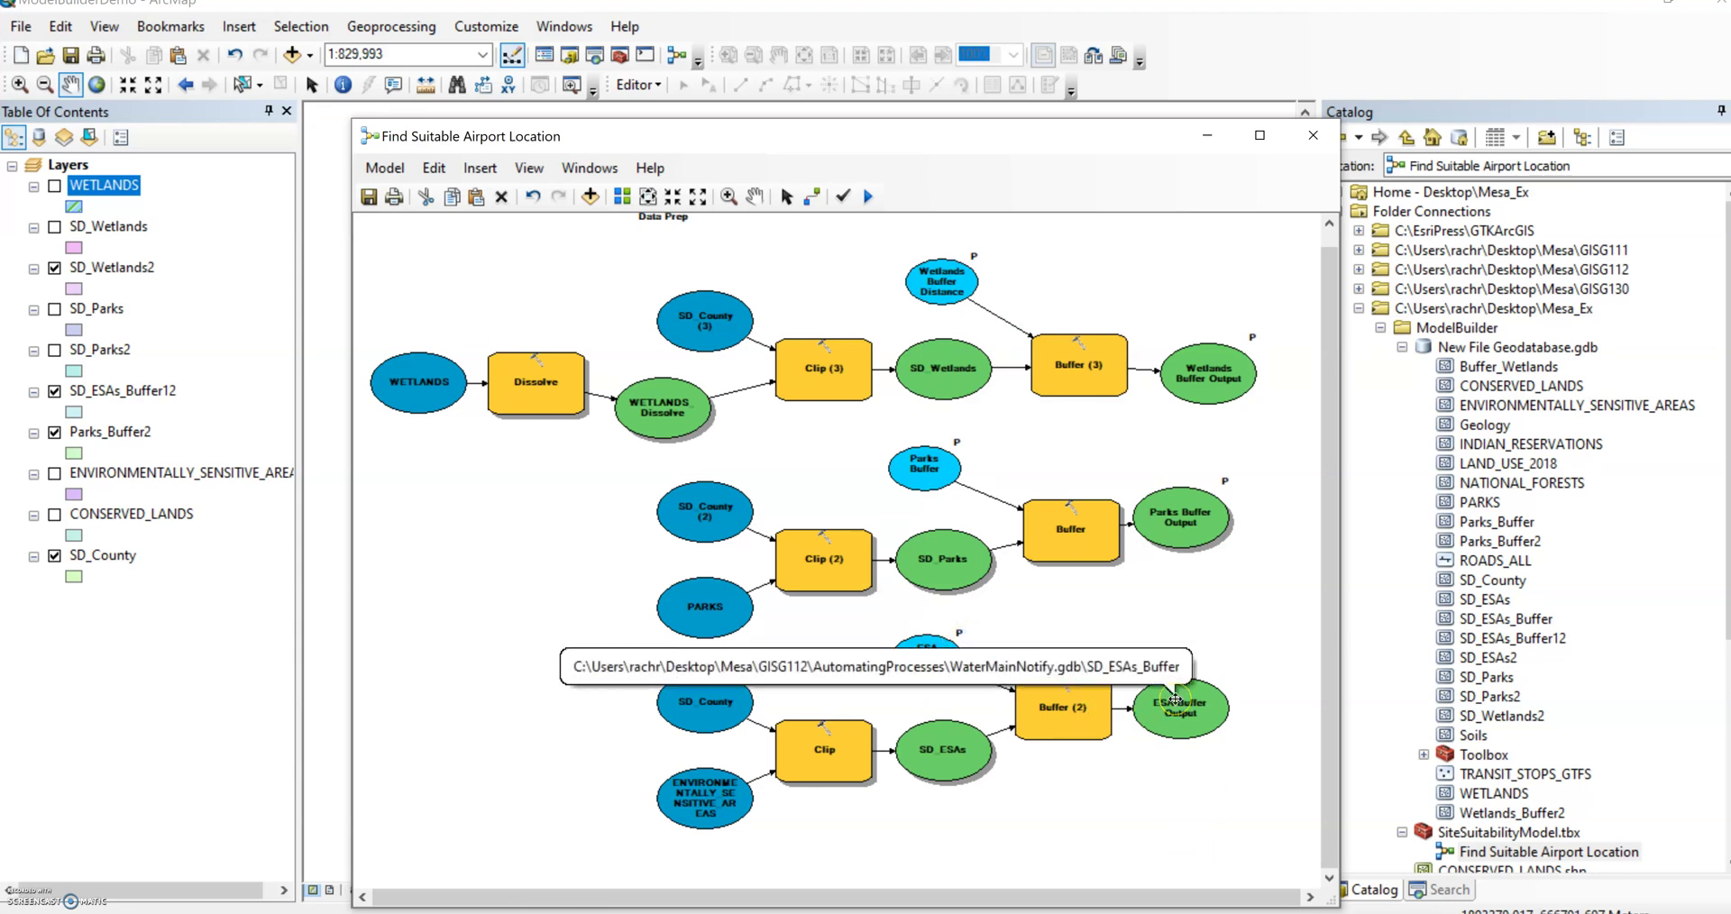
{"action": "right_click", "coordinate": [1180, 709]}
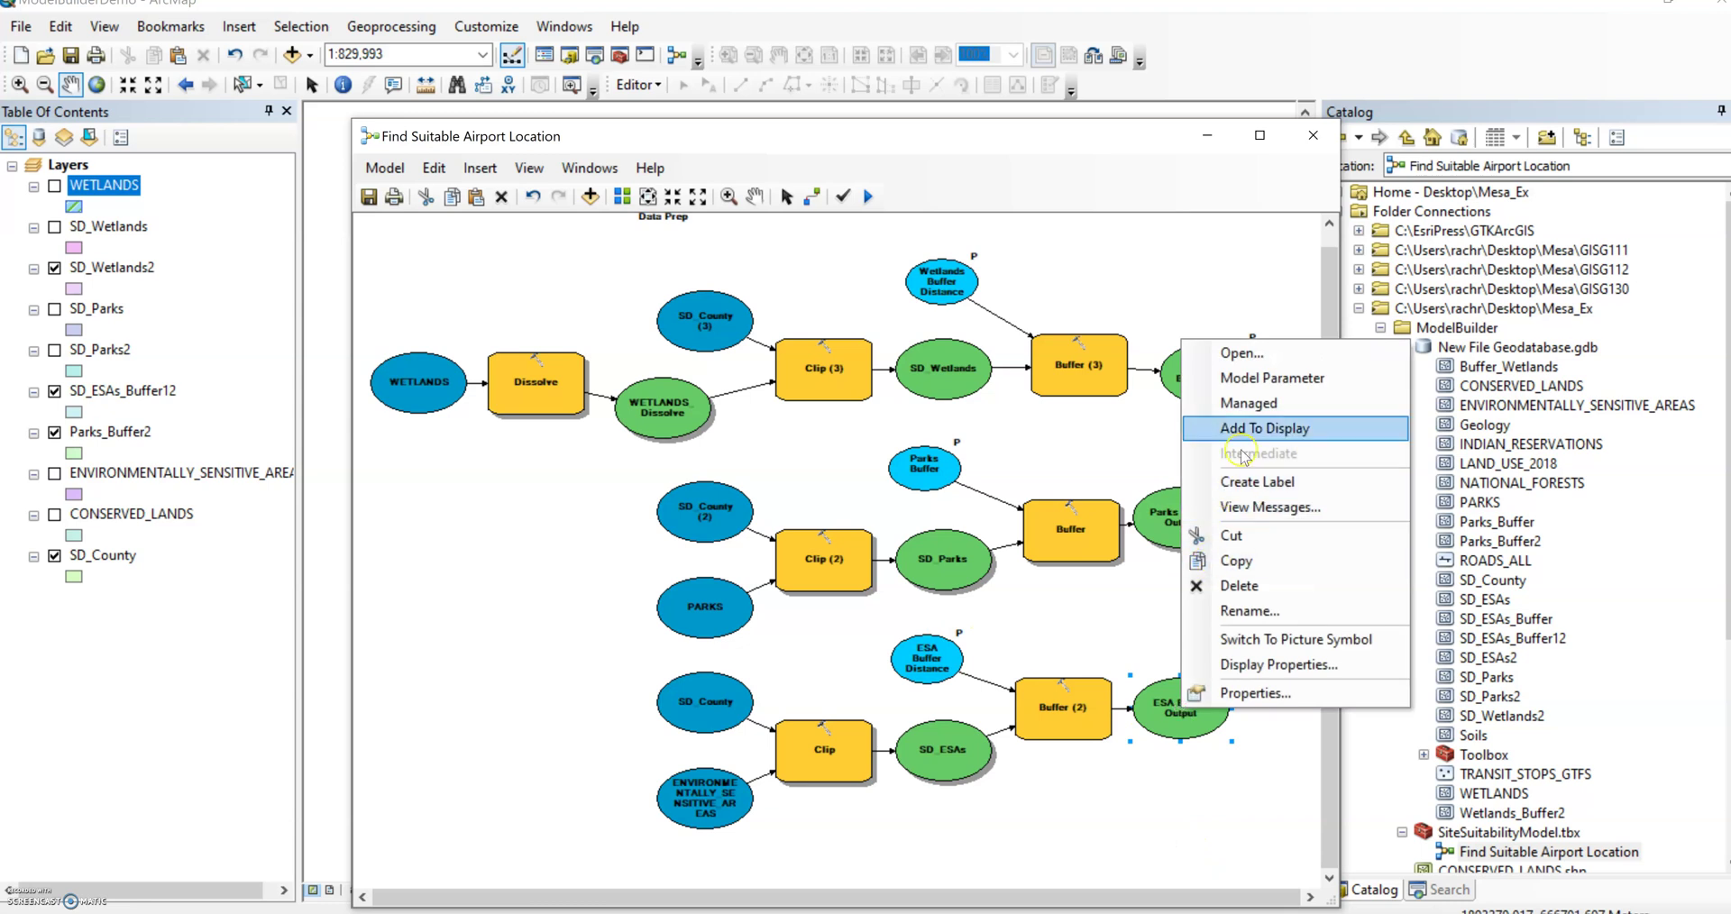
{"action": "left_click", "coordinate": [1259, 381]}
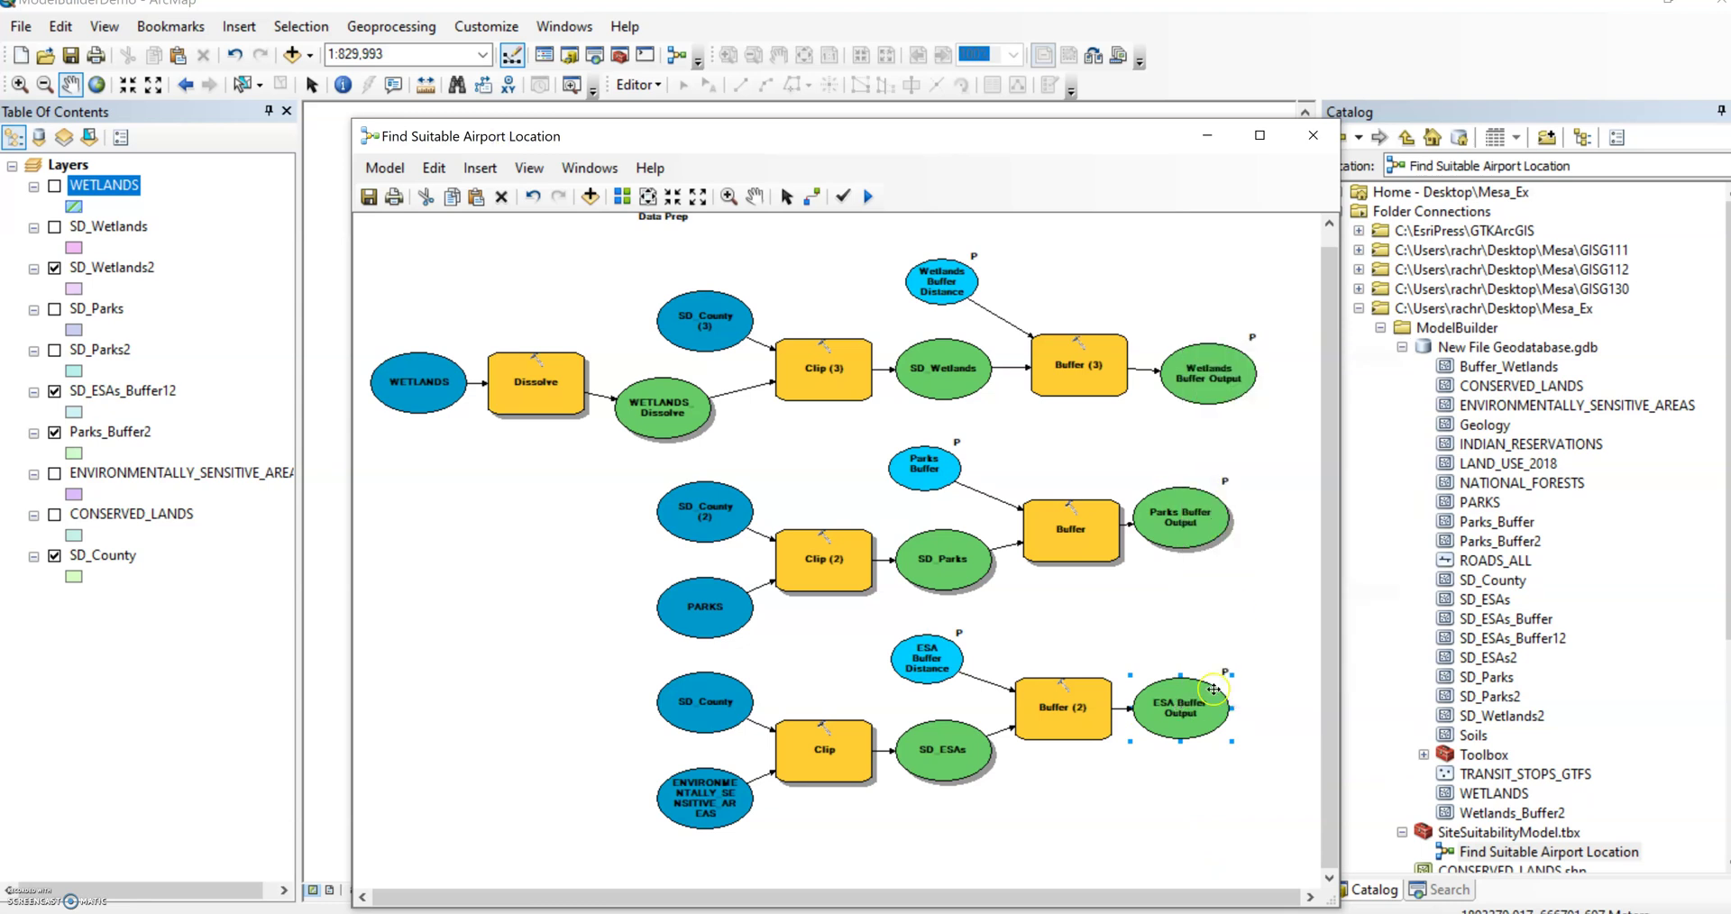
{"action": "left_click", "coordinate": [1189, 742]}
{"action": "left_click", "coordinate": [1129, 735]}
{"action": "right_click", "coordinate": [1180, 721]}
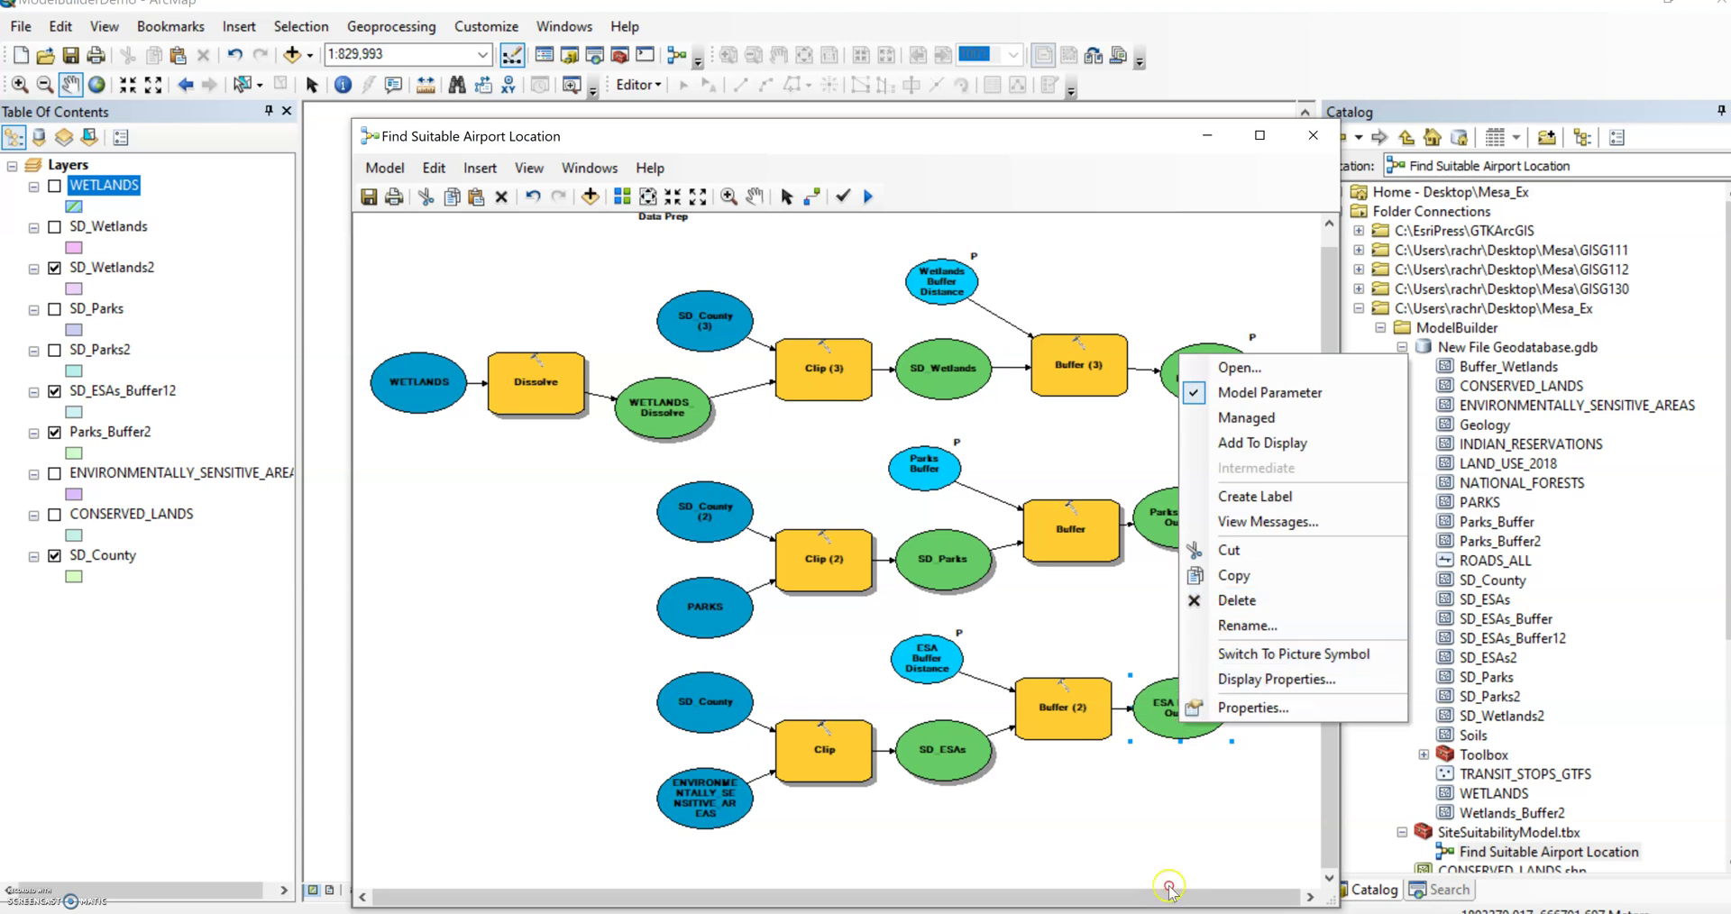
{"action": "left_click", "coordinate": [469, 328]}
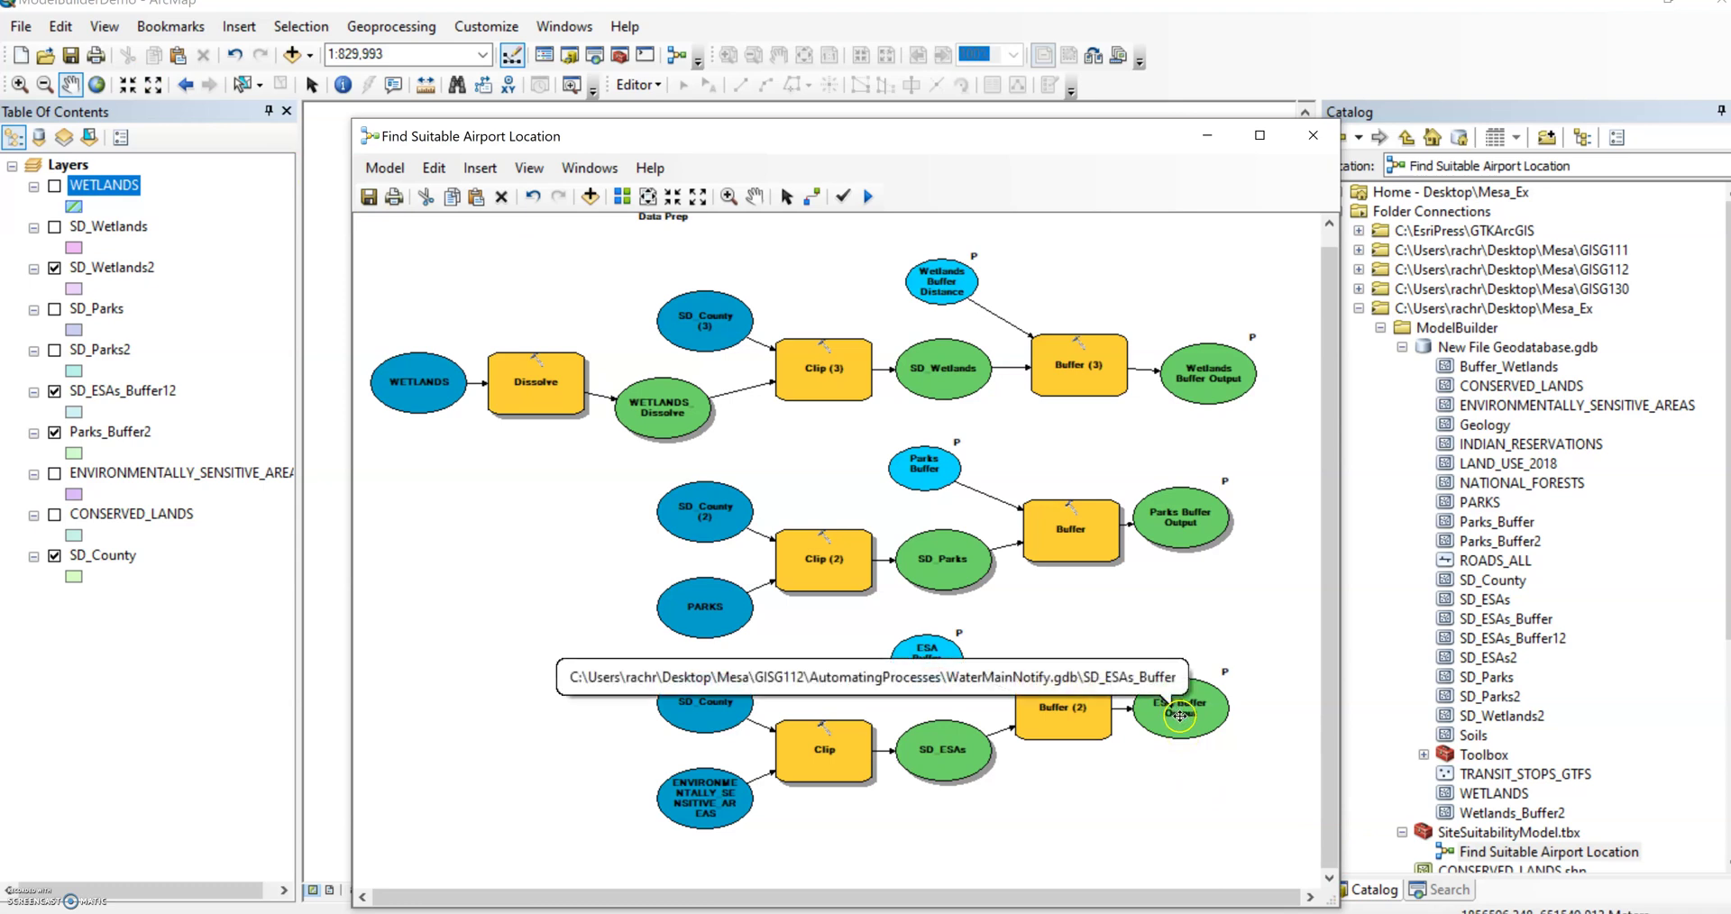
Open the Find Suitable Airport Location tool, enlarge its dialog and review the Wetlands buffer parameters
{"action": "double_click", "coordinate": [1548, 853]}
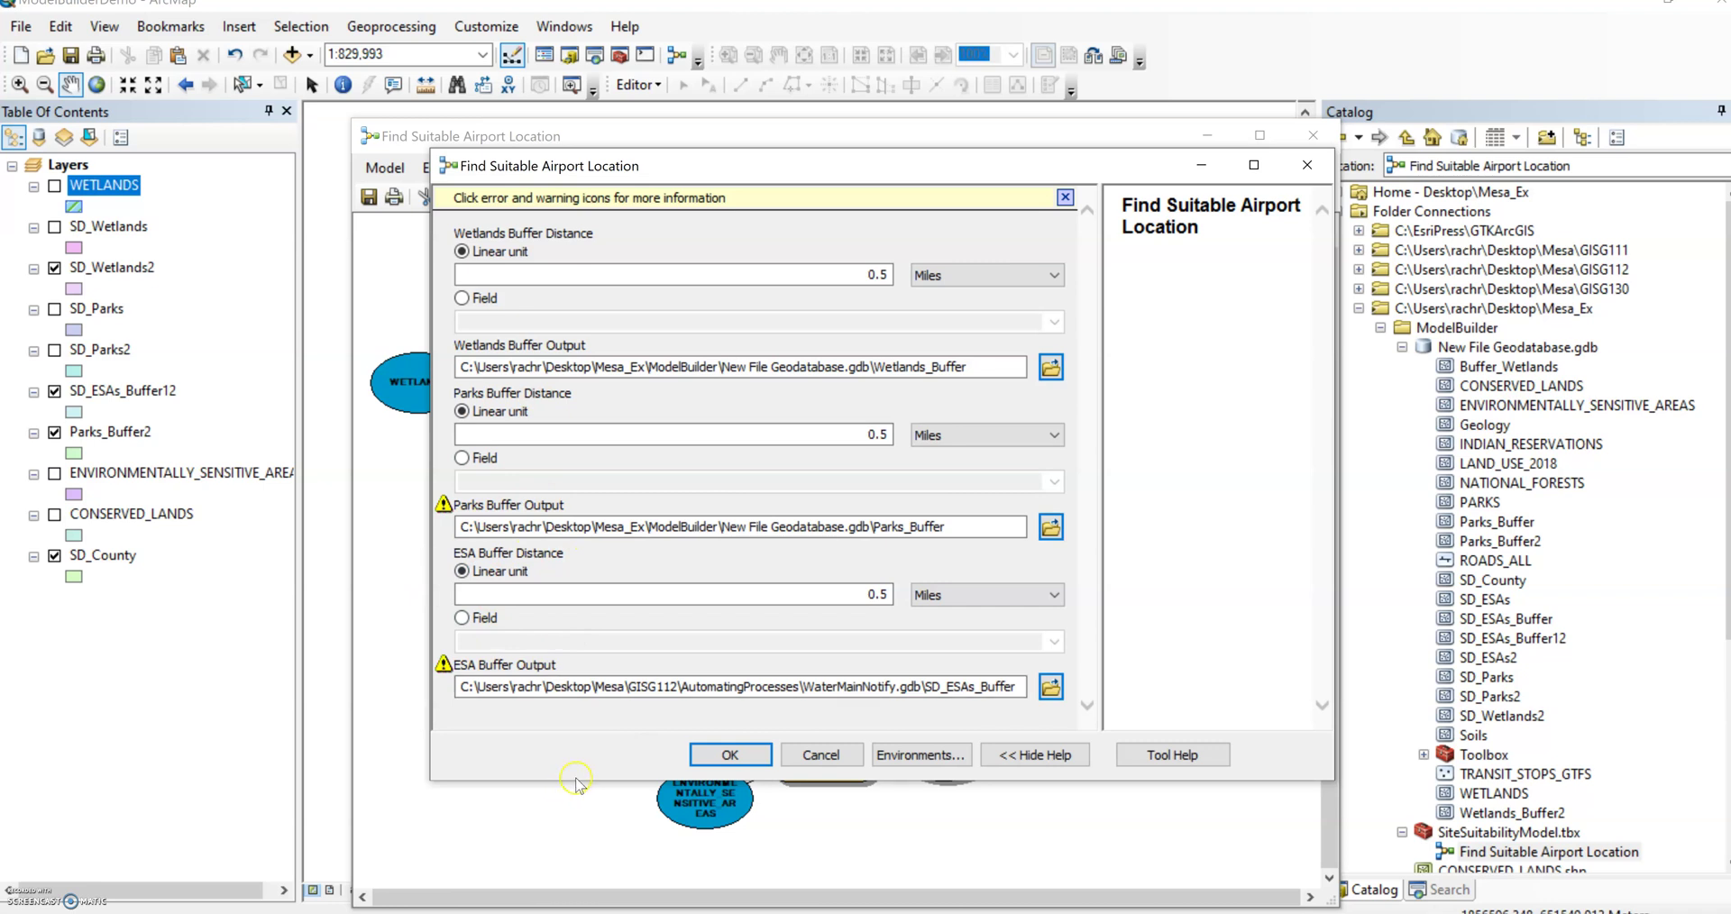
{"action": "left_click_drag", "start_coordinate": [595, 781], "coordinate": [594, 867]}
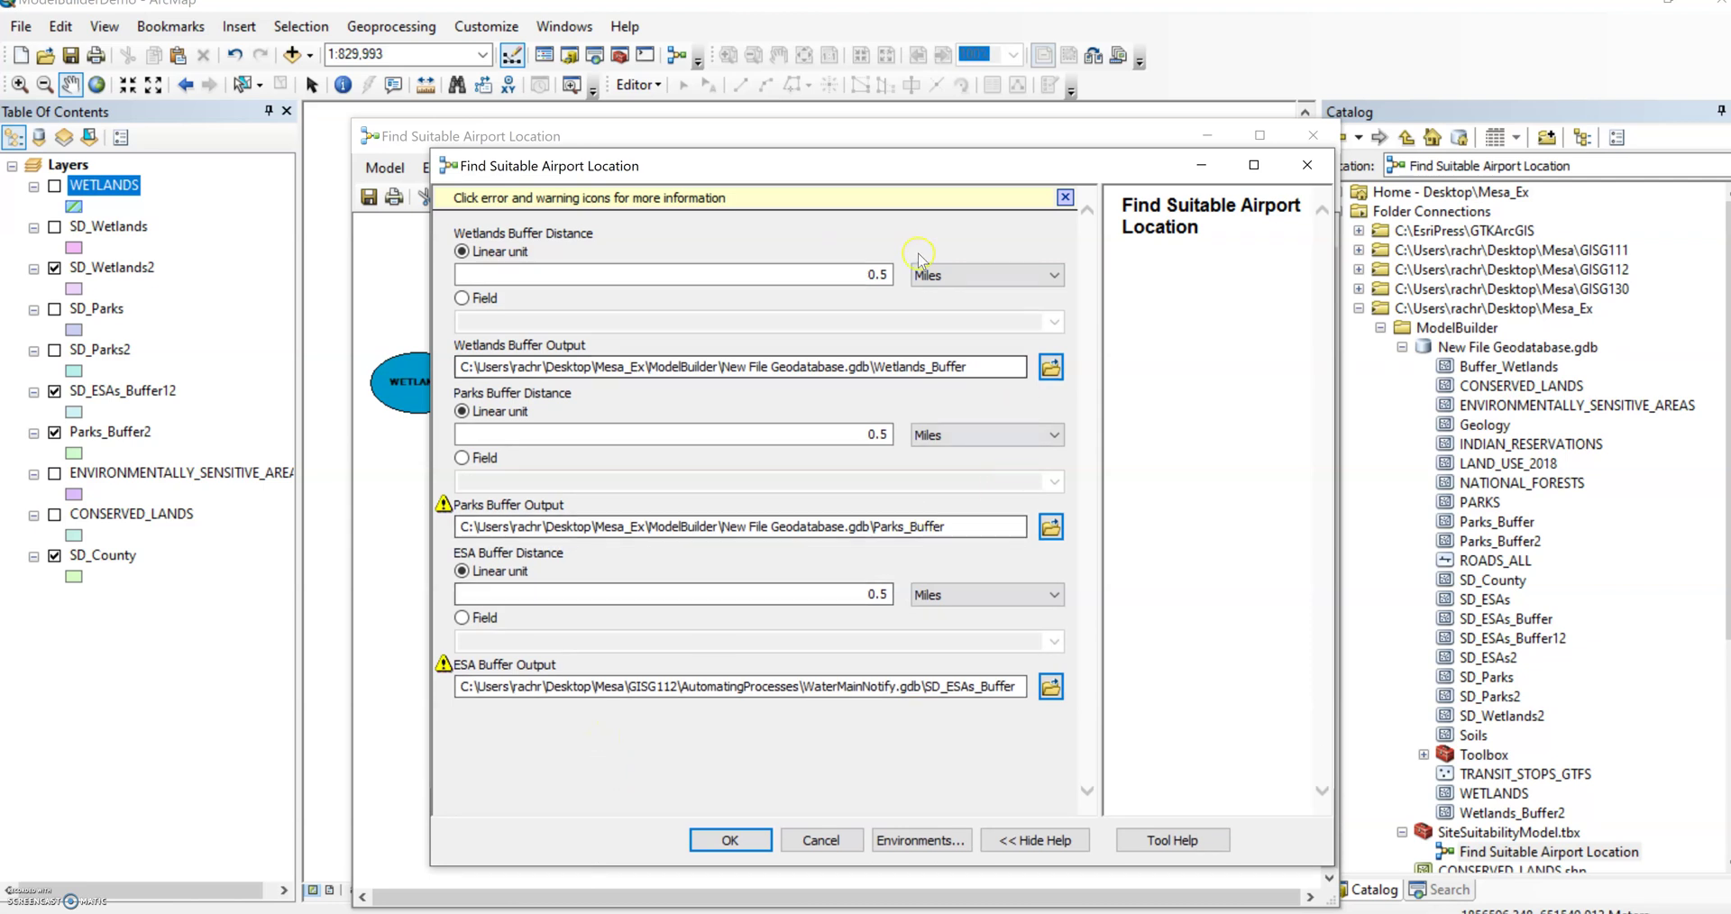
{"action": "left_click", "coordinate": [873, 272]}
{"action": "double_click", "coordinate": [872, 272]}
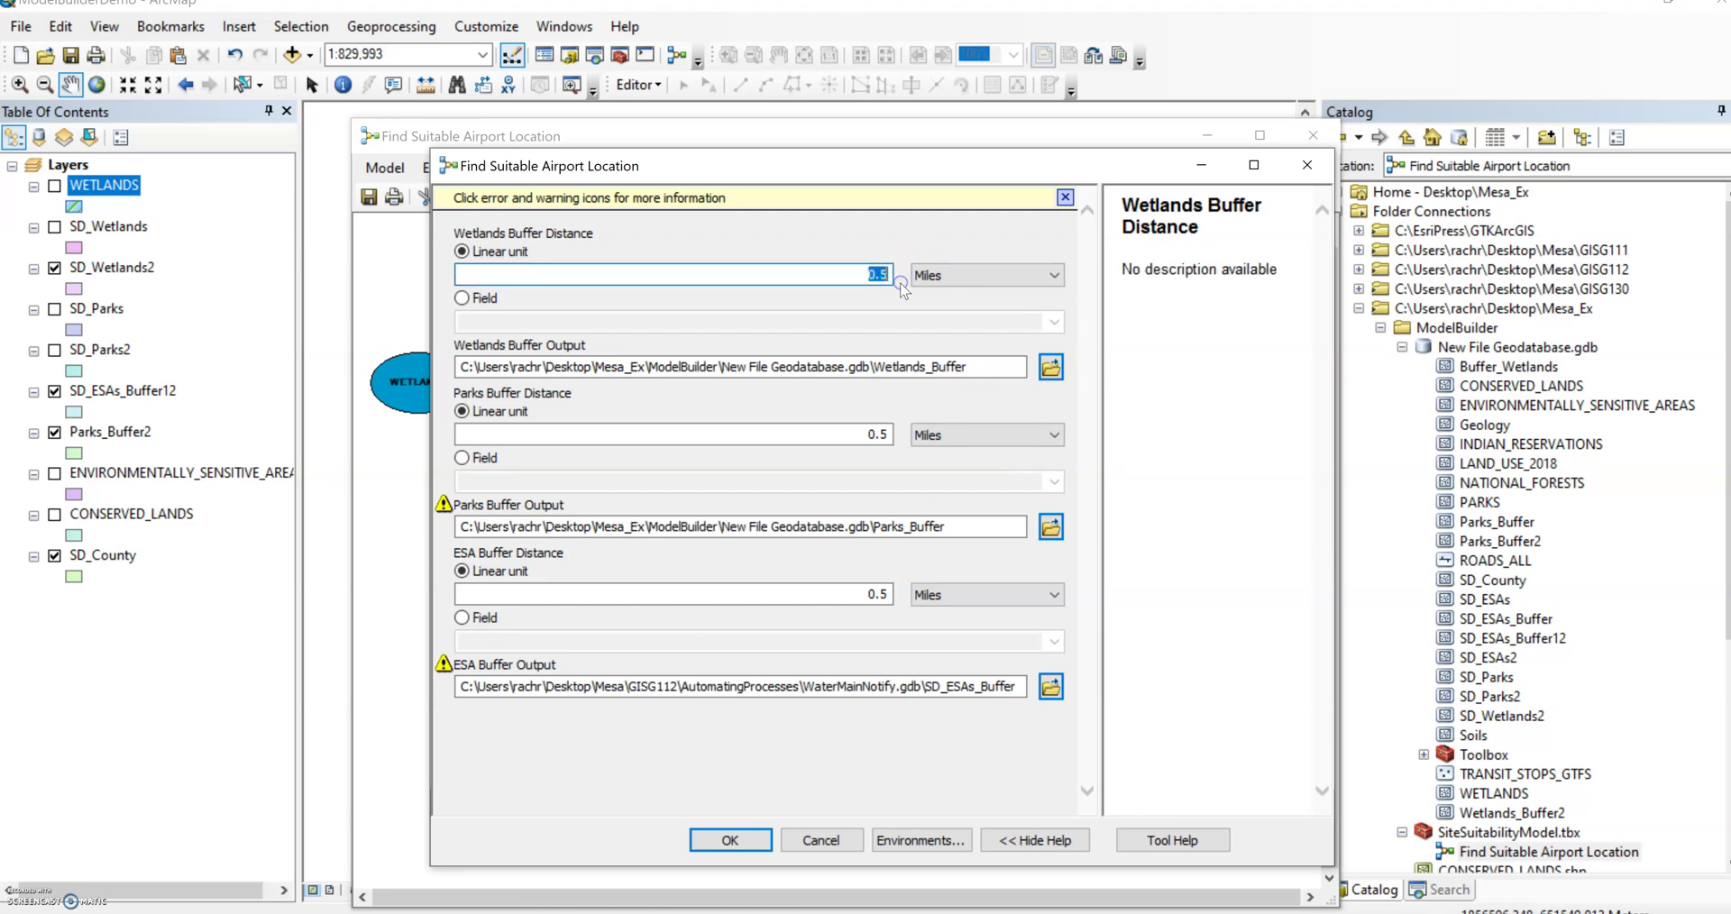
{"action": "left_click", "coordinate": [987, 365]}
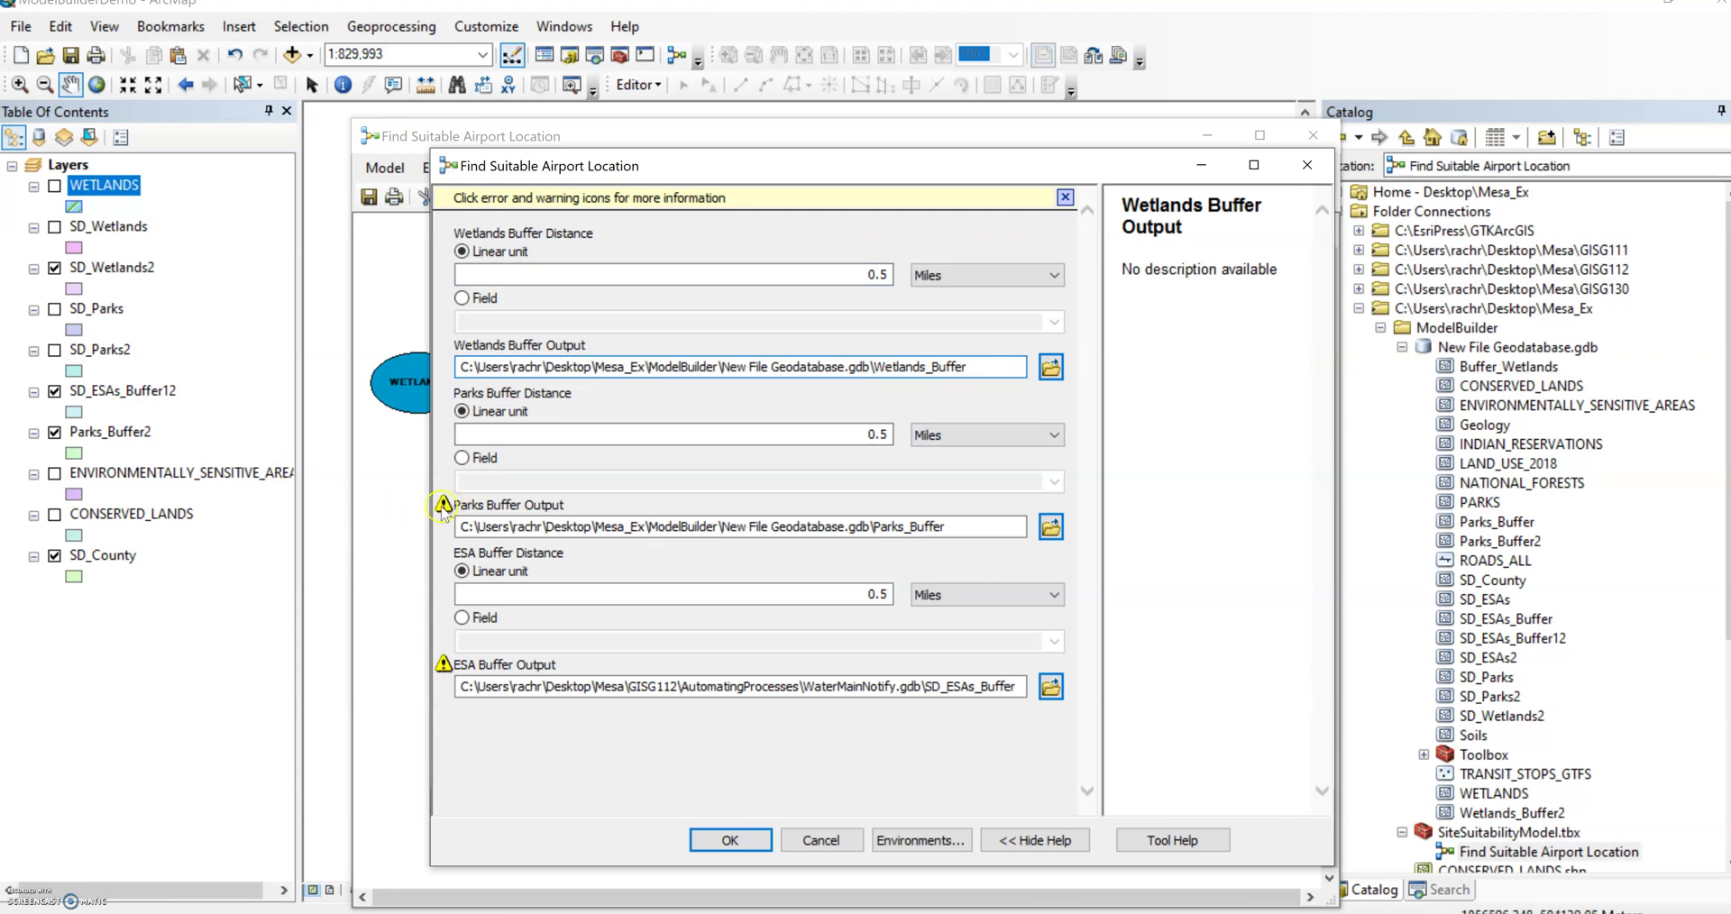
Set the ESA Buffer Distance to 1 mile
{"action": "mouse_move", "coordinate": [442, 508]}
{"action": "left_click", "coordinate": [948, 525]}
{"action": "left_click_drag", "start_coordinate": [948, 526], "coordinate": [873, 525]}
{"action": "left_click_drag", "start_coordinate": [862, 592], "coordinate": [922, 593]}
{"action": "type", "text": "1"}
Change the feature class name in the Parks Buffer Output path to Parks_1mi
{"action": "left_click_drag", "start_coordinate": [946, 526], "coordinate": [905, 501]}
{"action": "scroll", "coordinate": [916, 527], "scroll_direction": "down", "scroll_amount": 1}
{"action": "left_click", "coordinate": [928, 501]}
{"action": "double_click", "coordinate": [929, 501]}
{"action": "left_click", "coordinate": [938, 501]}
{"action": "type", "text": "1mi"}
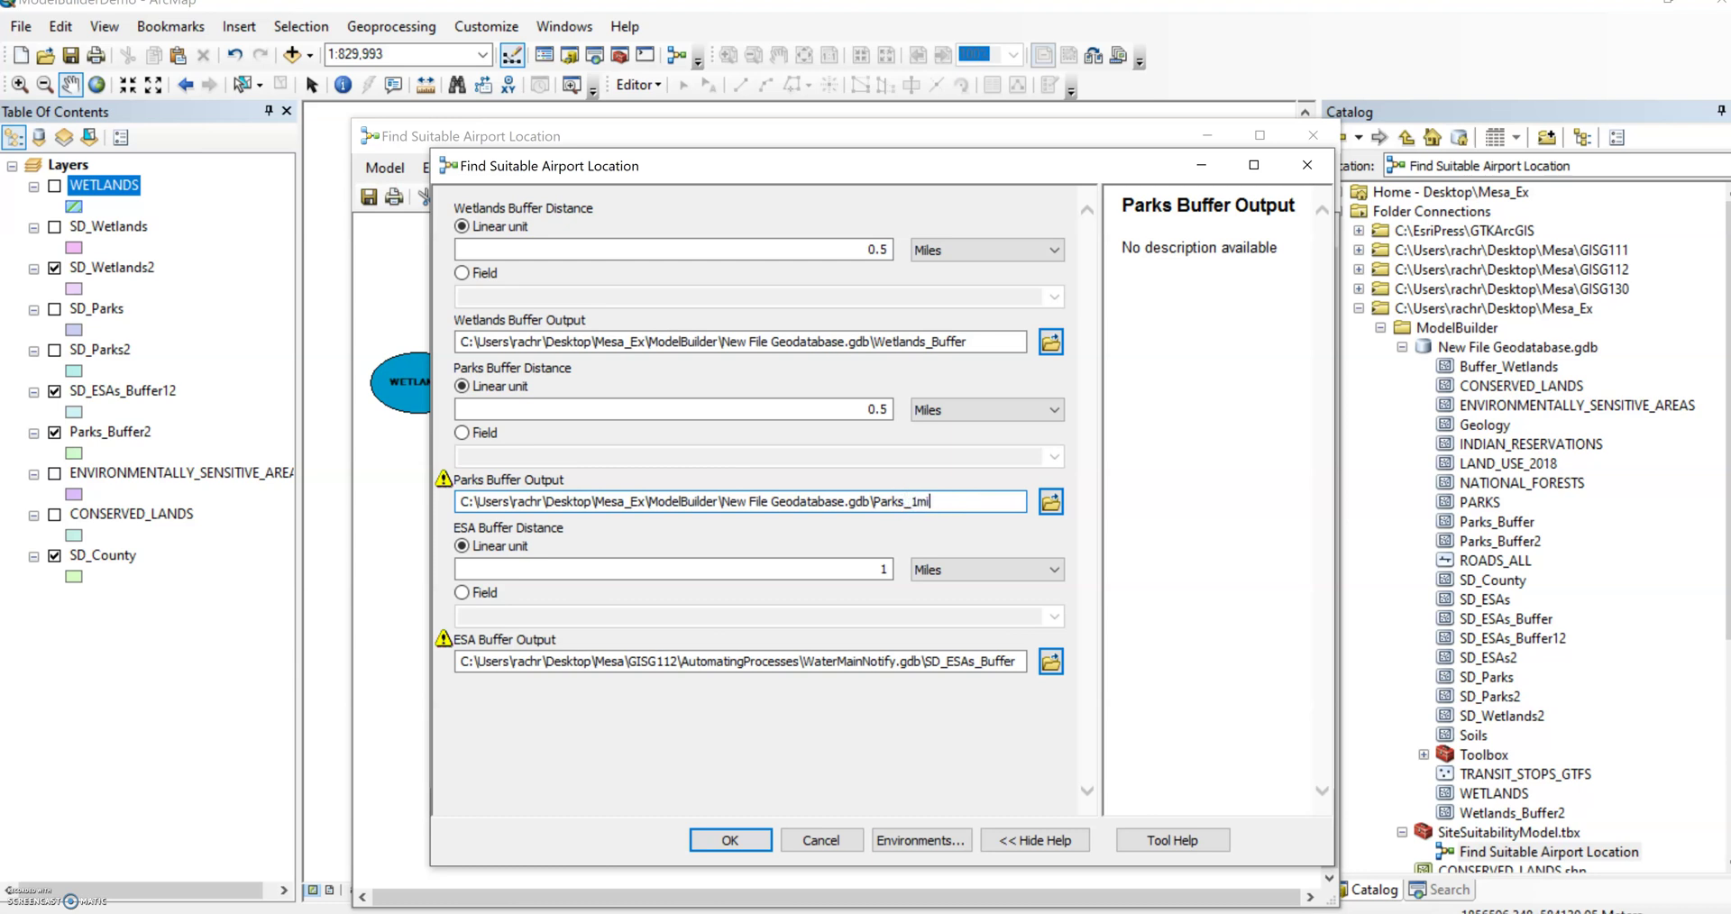
Complete the Parks Buffer Output name as Parks_1miBuff and rename the ESA Buffer Output feature class to ESAs_1miBuff
{"action": "type", "text": "Buff"}
{"action": "left_click", "coordinate": [941, 663]}
{"action": "left_click_drag", "start_coordinate": [954, 662], "coordinate": [928, 651]}
{"action": "key", "text": "BackSpace"}
{"action": "left_click", "coordinate": [996, 661]}
{"action": "left_click", "coordinate": [963, 662]}
{"action": "type", "text": "1mi"}
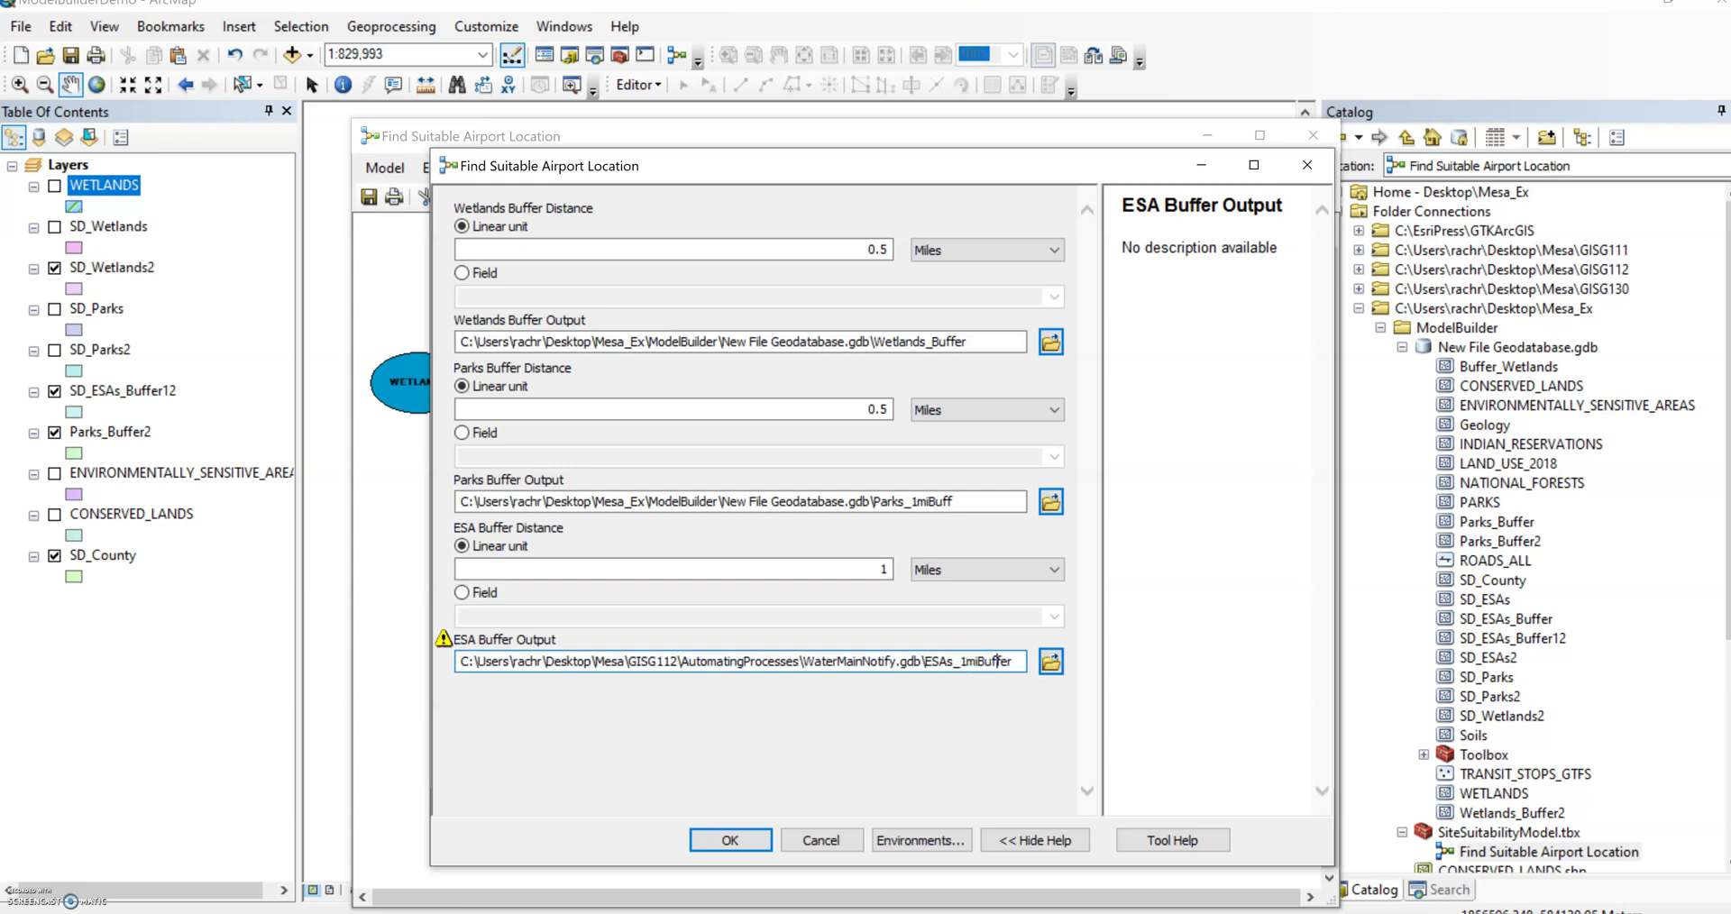
{"action": "key", "text": "BackSpace"}
{"action": "key", "text": "BackSpace"}
Run the Find Suitable Airport Location tool with the entered buffer distances and output paths
{"action": "left_click", "coordinate": [745, 846]}
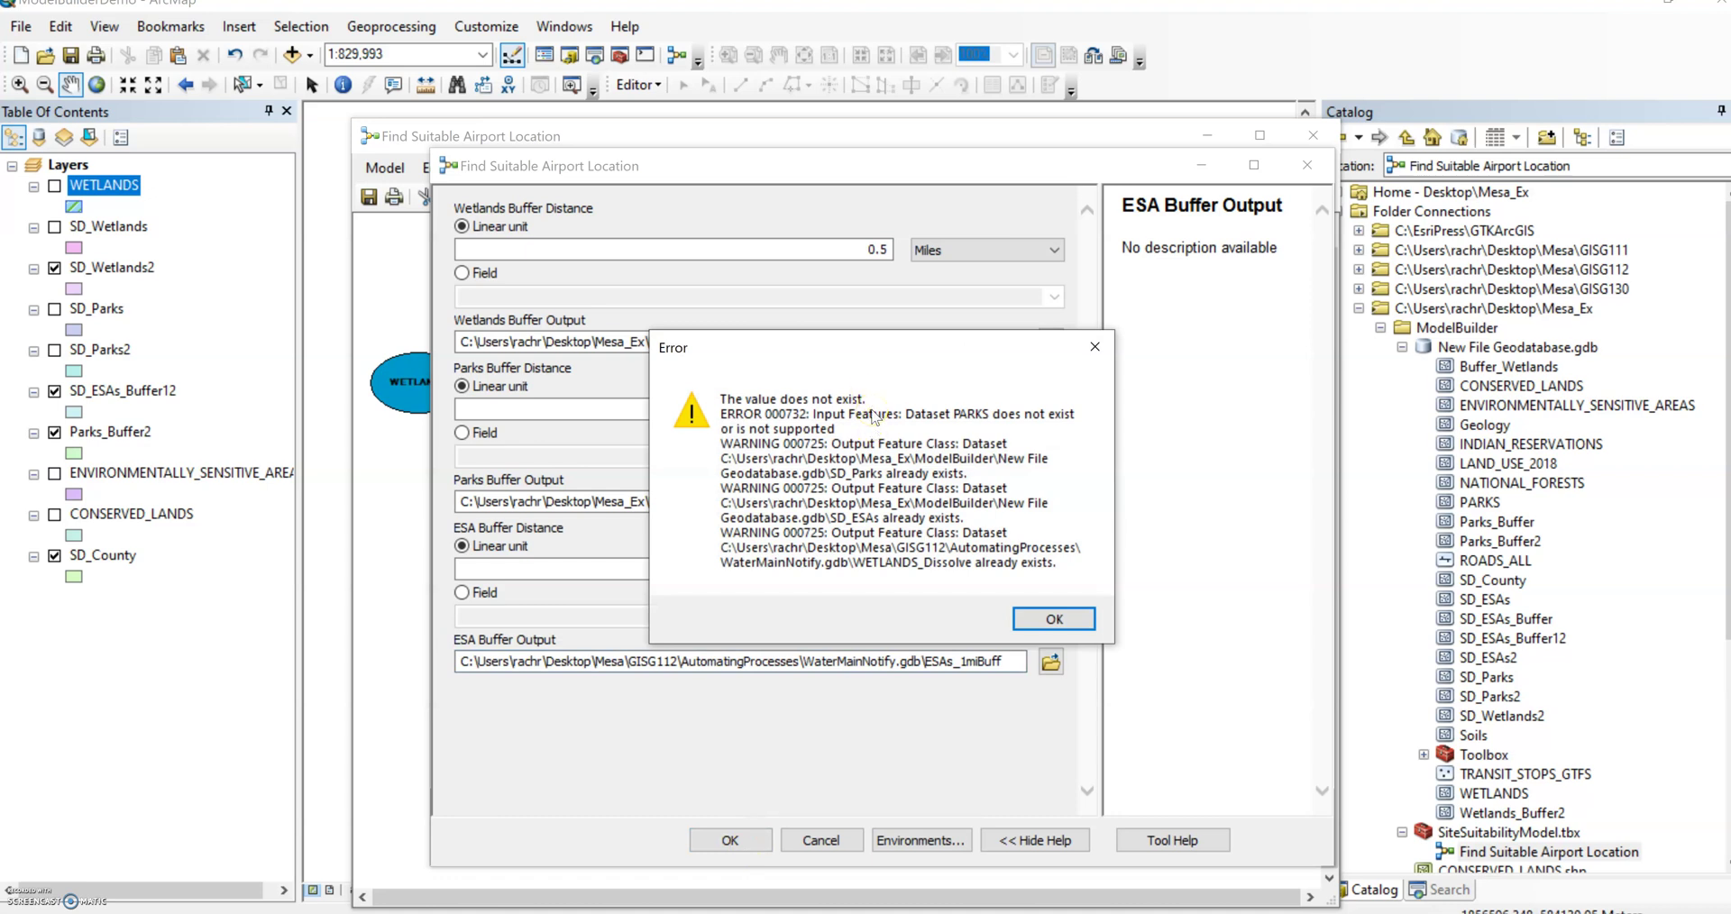
{"action": "left_click", "coordinate": [873, 416]}
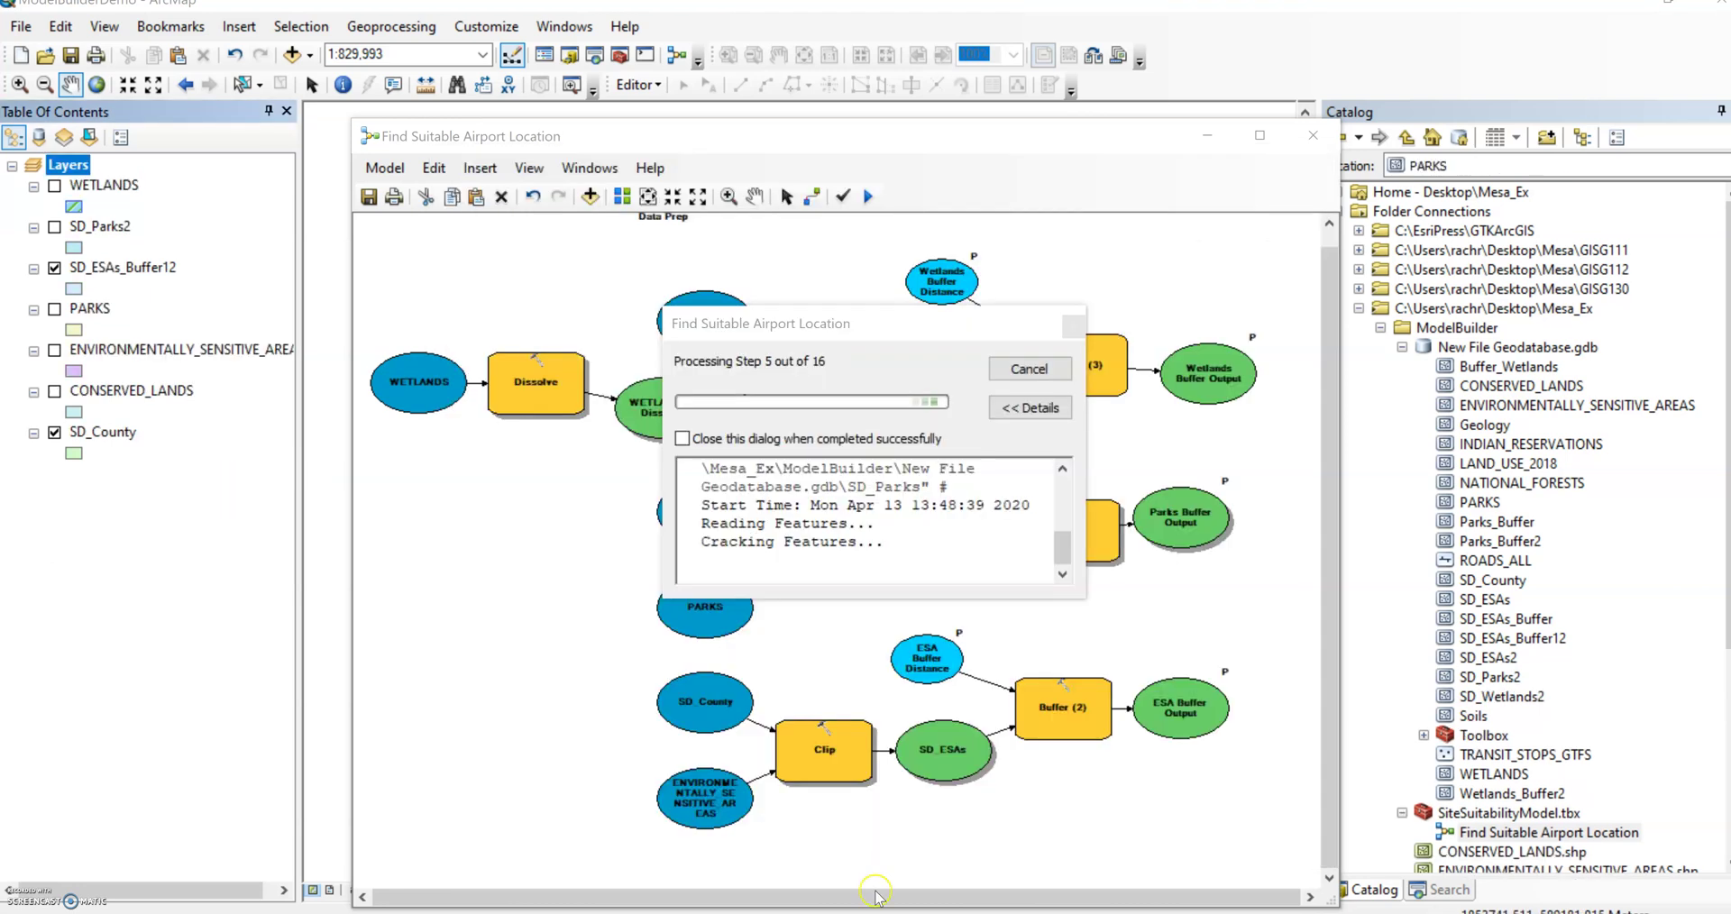
{"action": "left_click", "coordinate": [83, 275]}
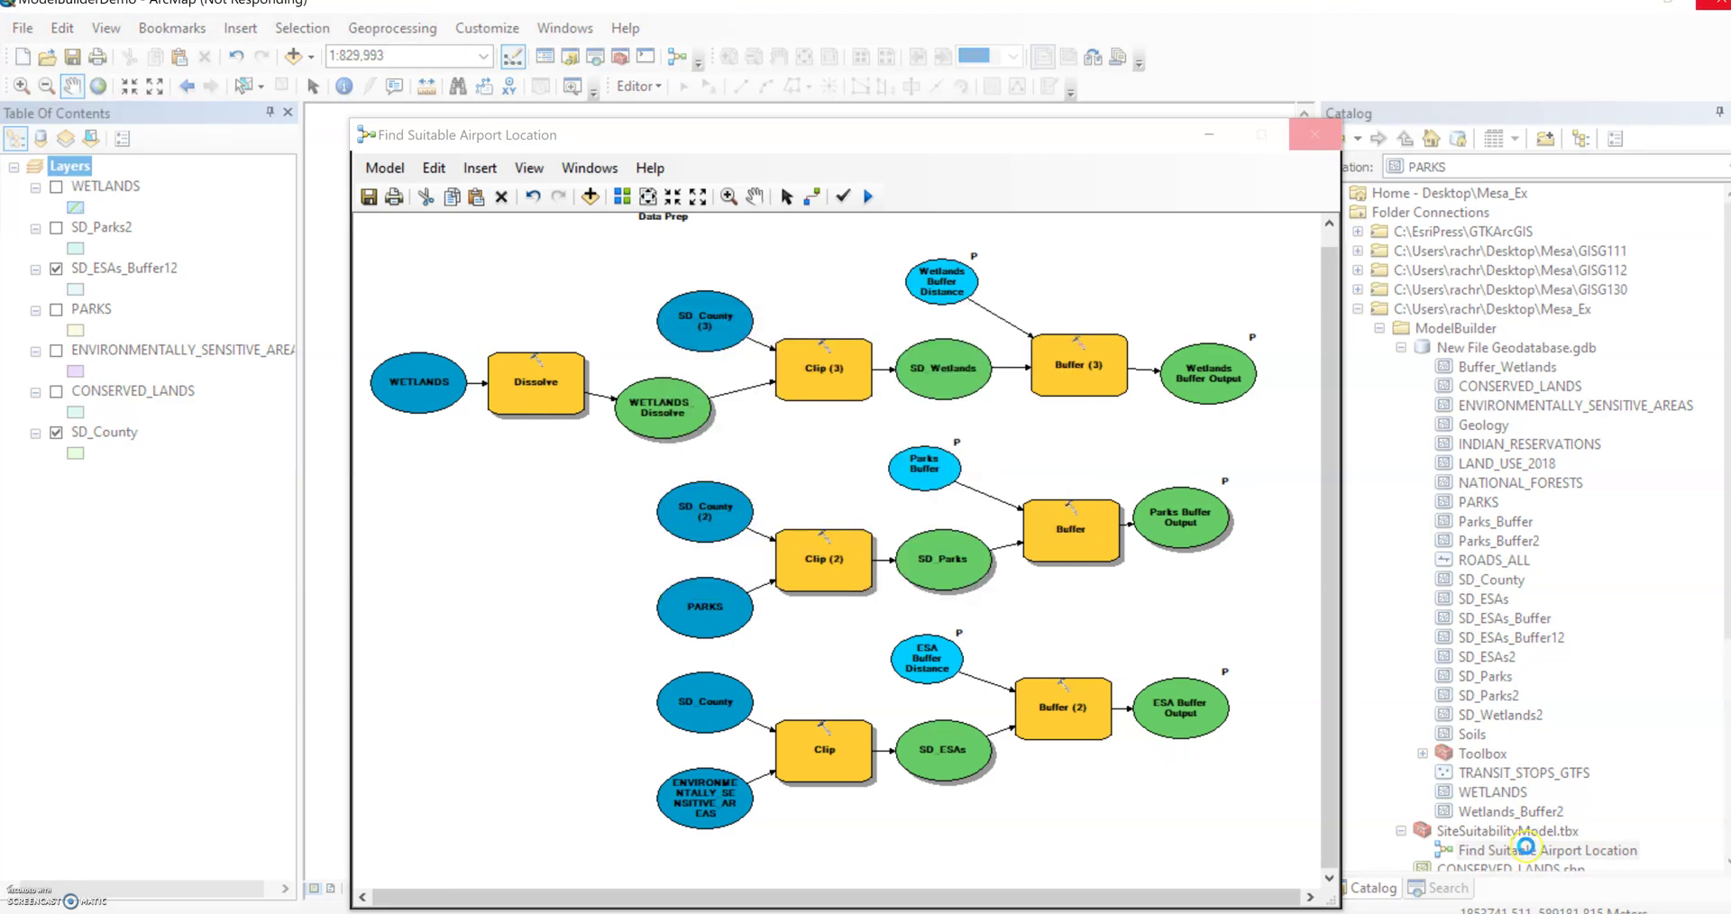
{"action": "key", "text": "alt+Tab"}
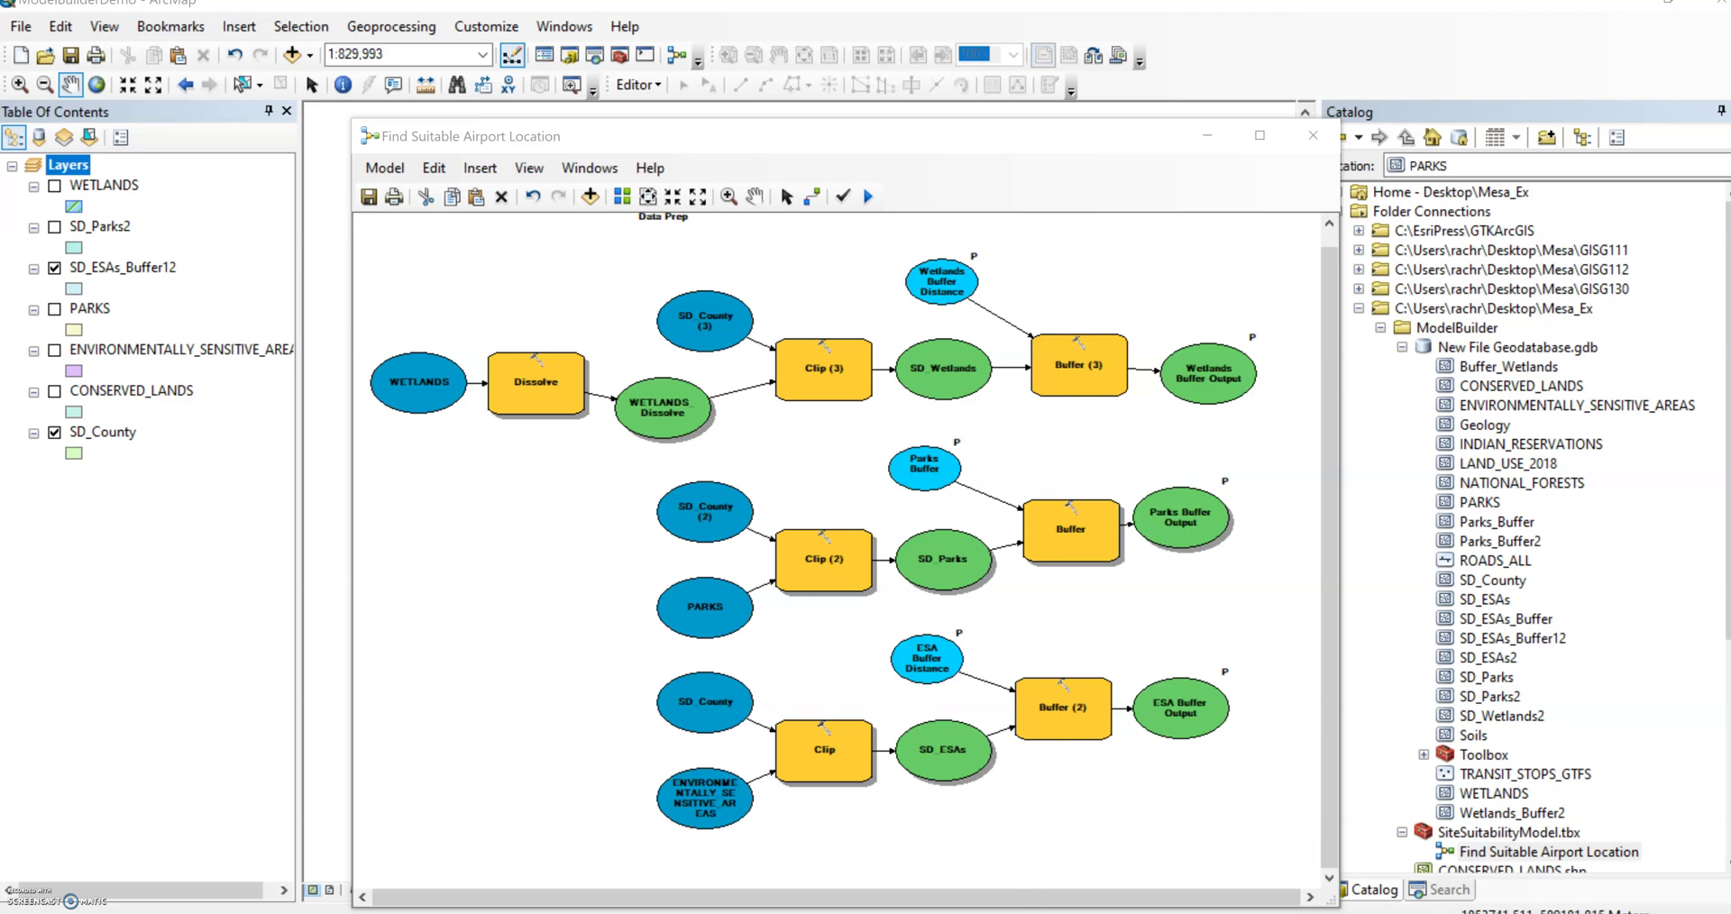
{"action": "key", "text": "alt+Tab"}
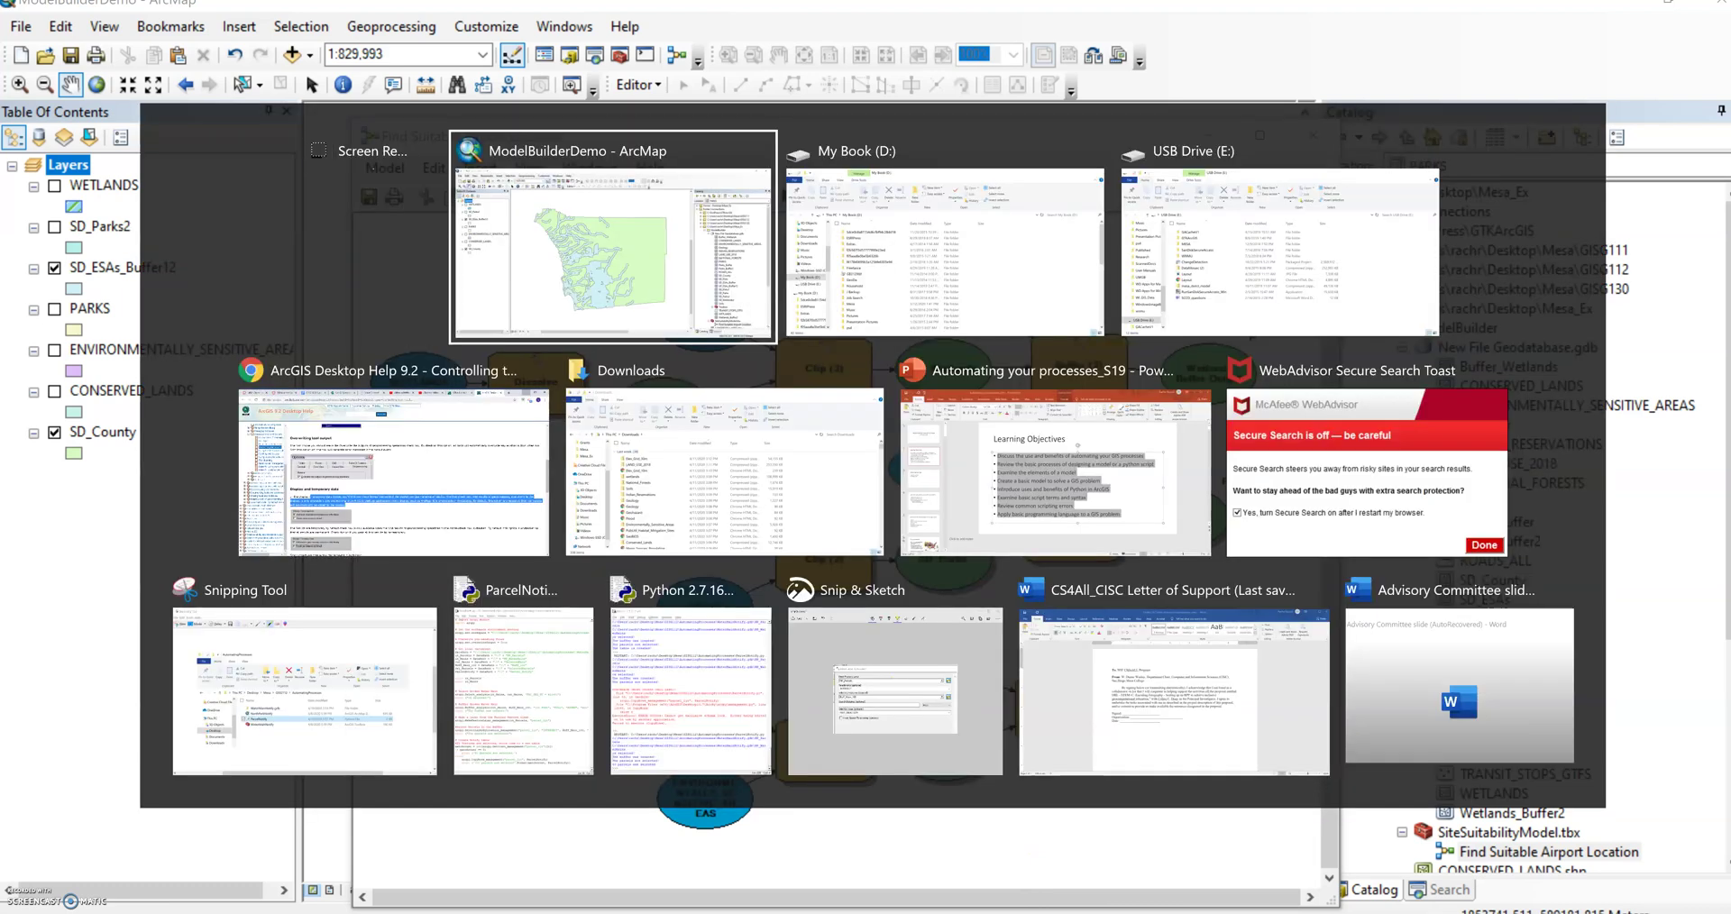